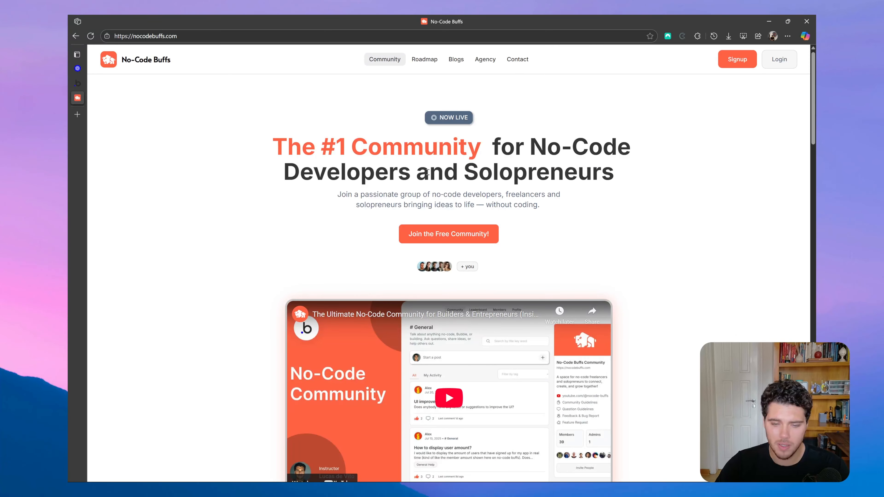
Switch to the OpenAI platform, create a new chat prompt from the dashboard and check its API type options.
click(78, 69)
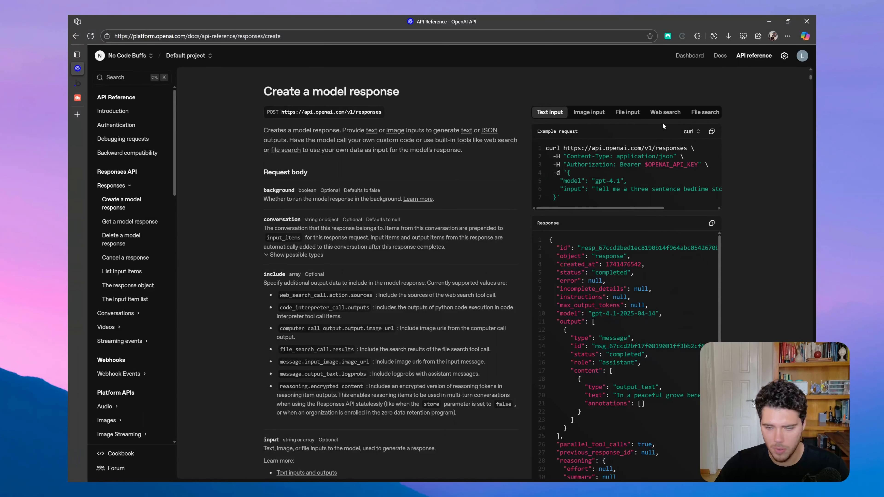
click(690, 56)
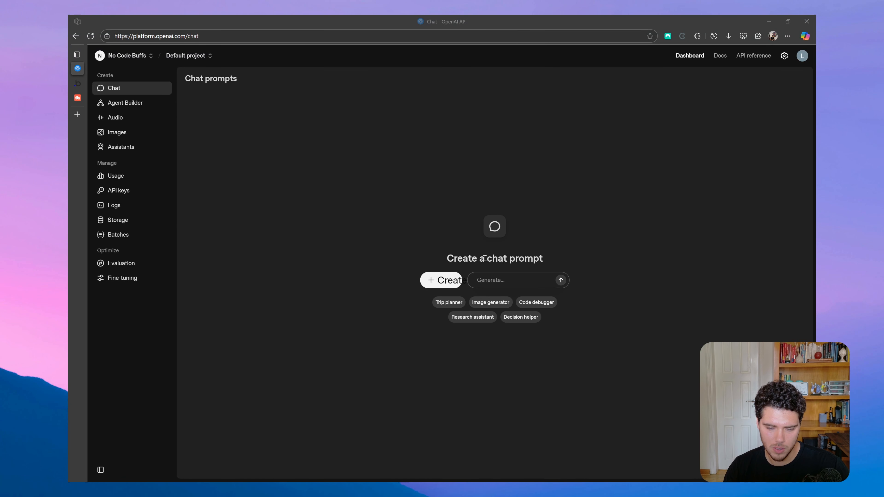
click(457, 277)
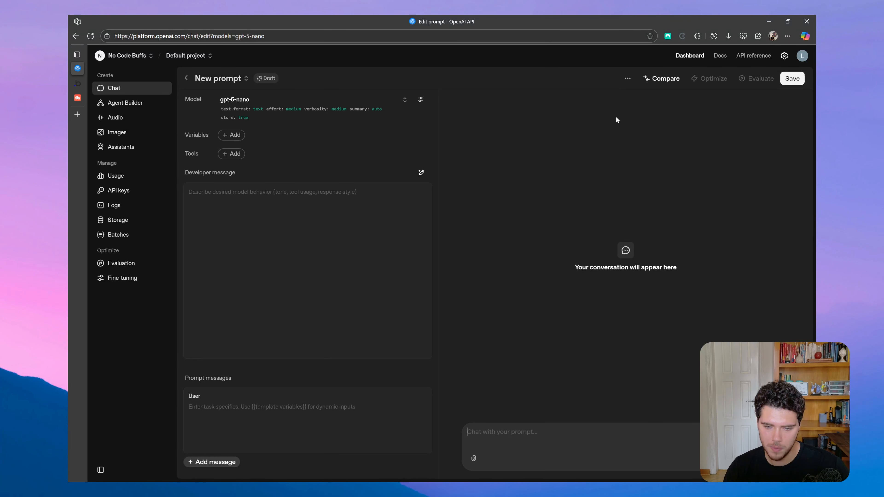
click(627, 80)
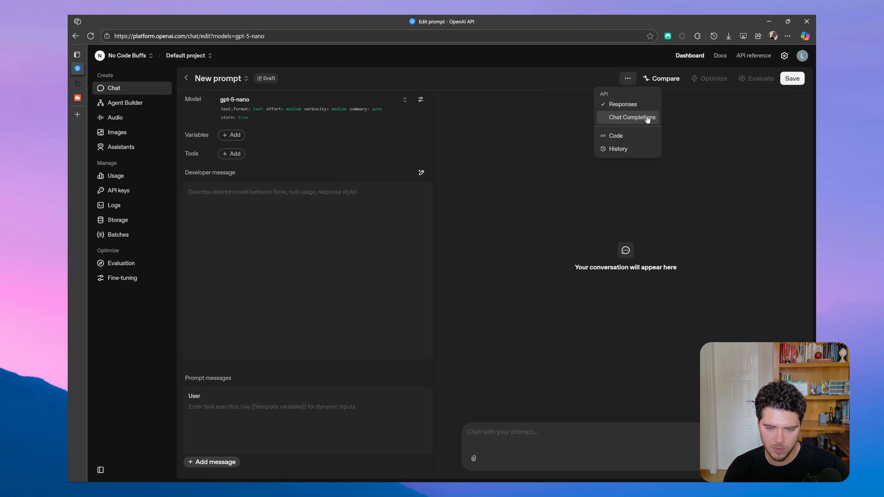
click(302, 172)
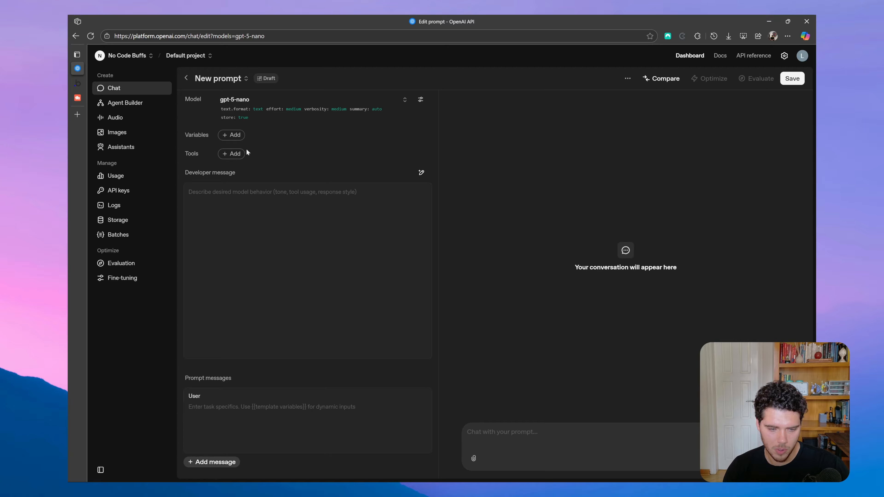
Add the hosted Web search tool to the new prompt with its default configuration.
click(239, 156)
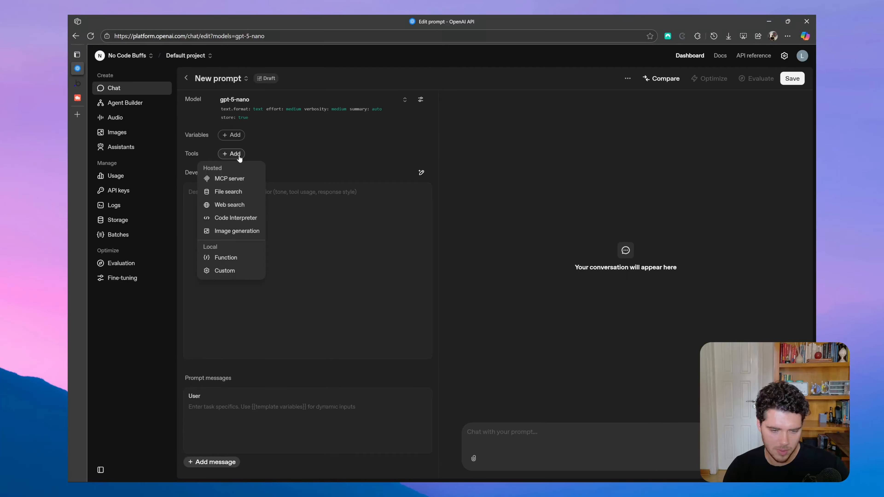
click(232, 204)
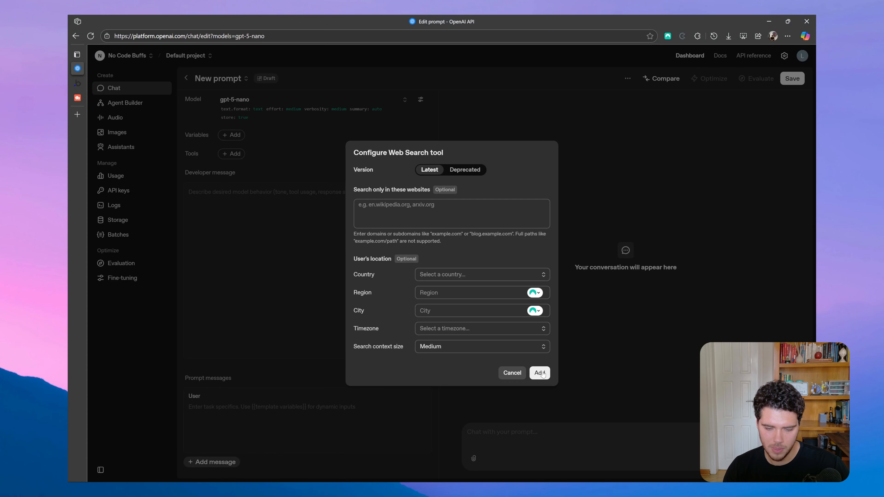
click(548, 377)
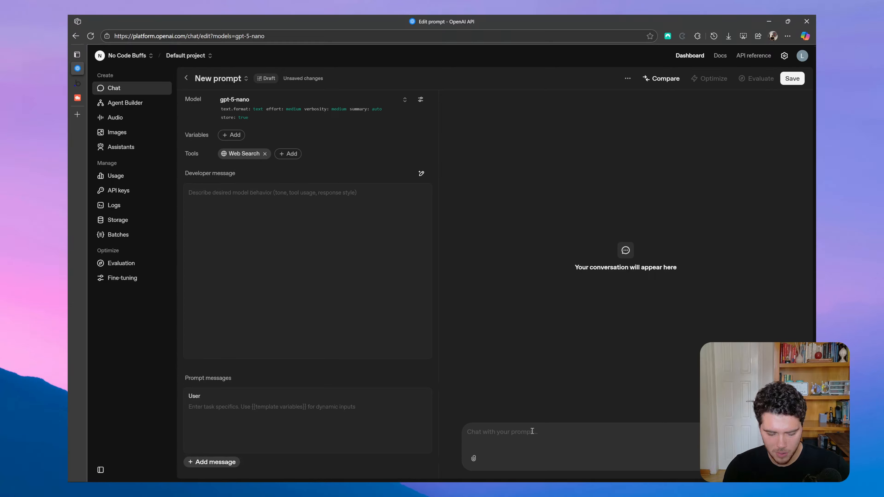
Test the prompt by sending the message "What is the TESLA stock price today?".
text(What is the)
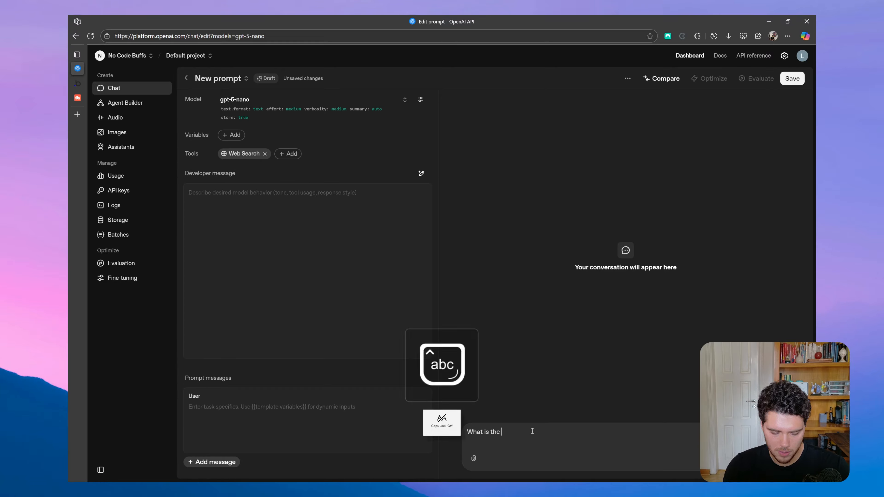
key(Caps_Lock)
text(TESLA)
key(Caps_Lock)
text(stock price today?)
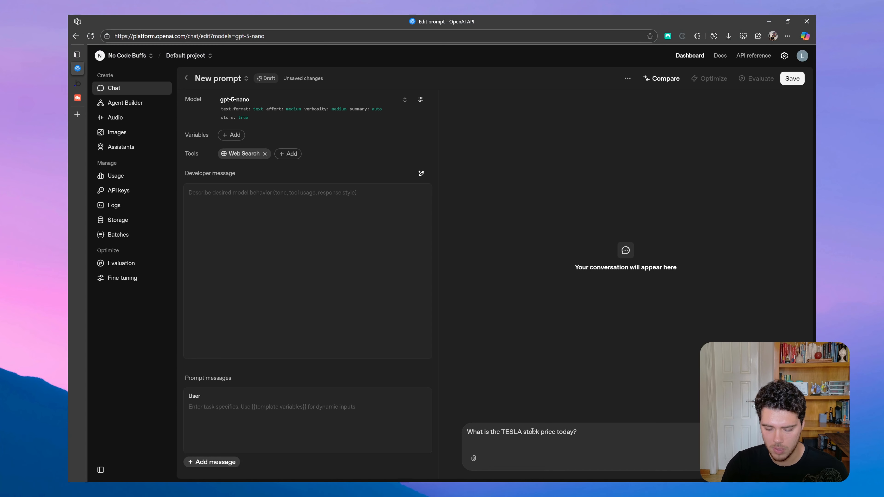
key(Return)
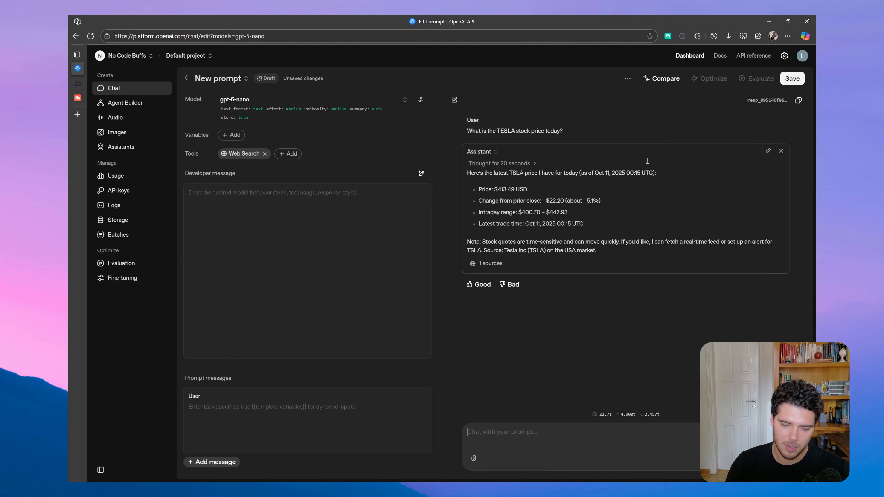
Find Create a model response in the API reference and copy its Web search cURL example request.
click(751, 58)
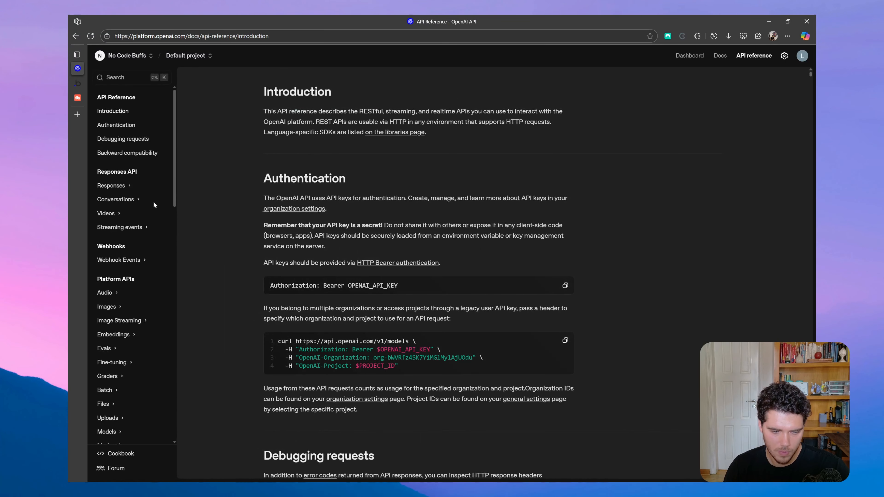
click(128, 187)
click(115, 207)
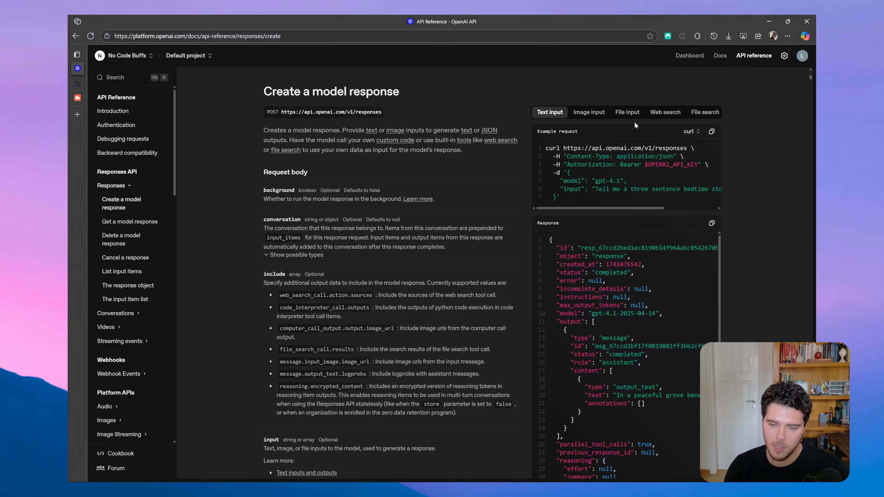
click(665, 114)
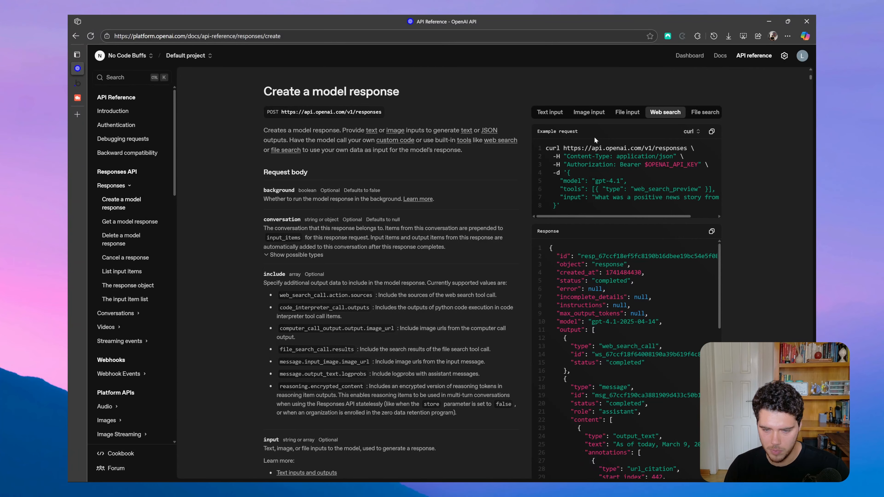
click(712, 133)
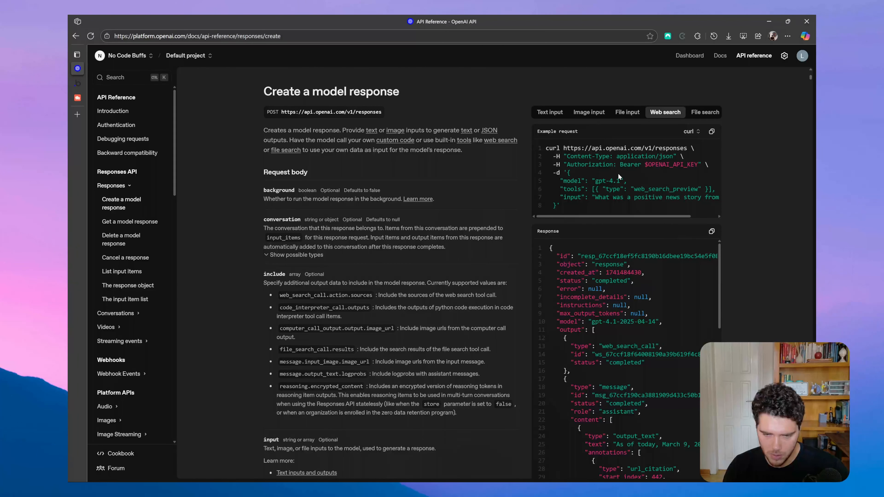
Switch to the Bubble editor, view the installable plugins, and add another API to the API Connector.
click(80, 84)
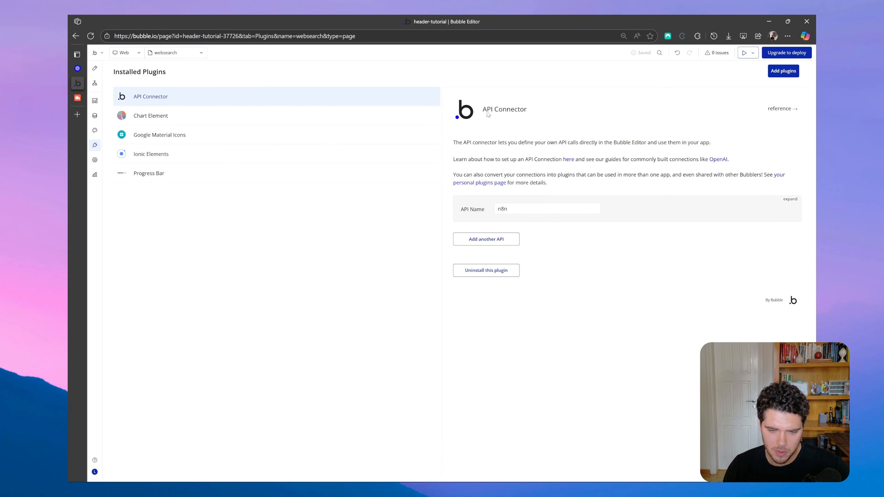
click(784, 71)
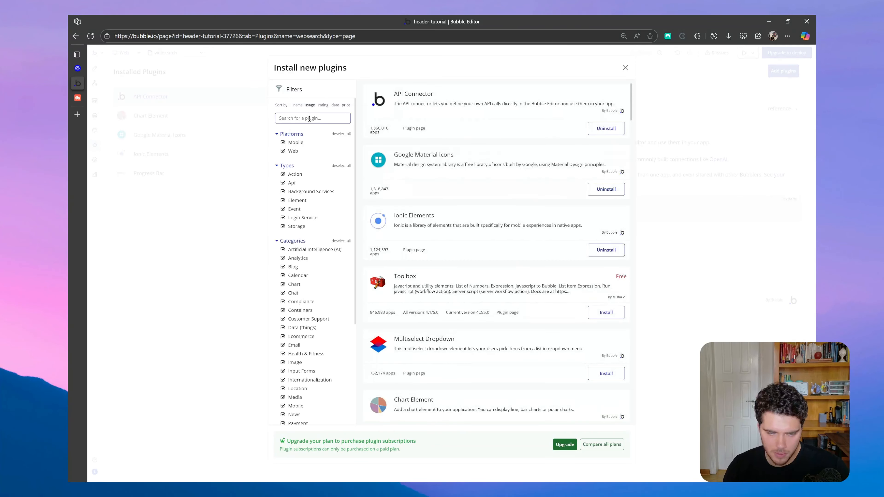
click(626, 67)
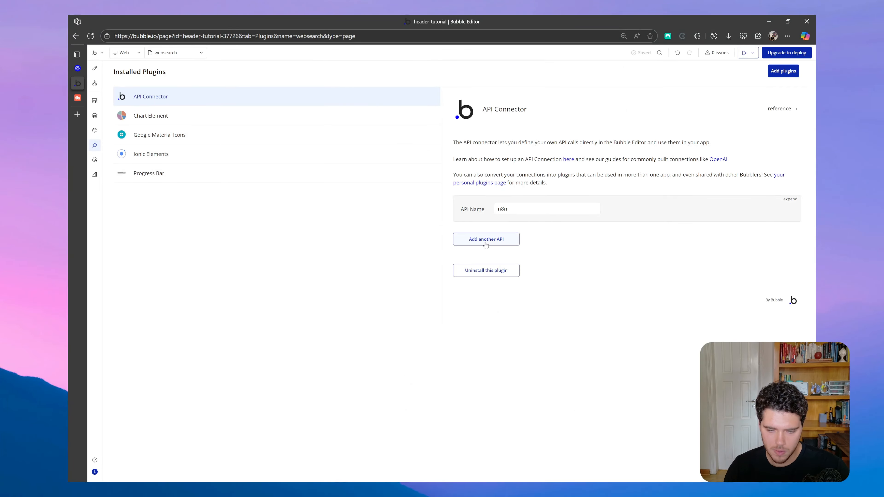
click(497, 245)
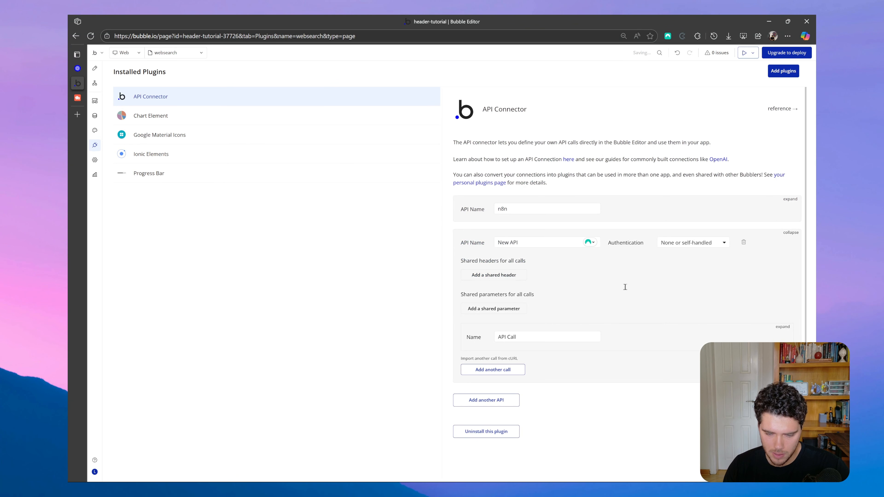
Delete the default API Call from the new API and confirm its removal.
click(784, 328)
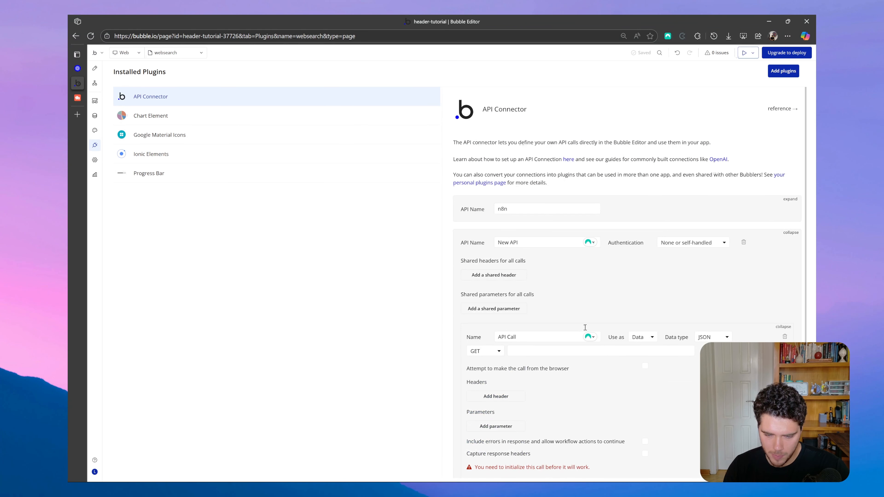
scroll(585, 330, down, 3)
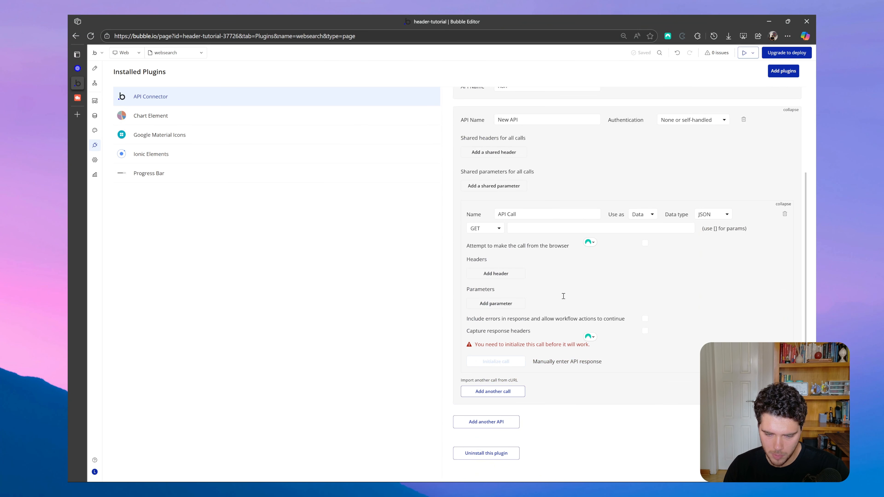
click(785, 214)
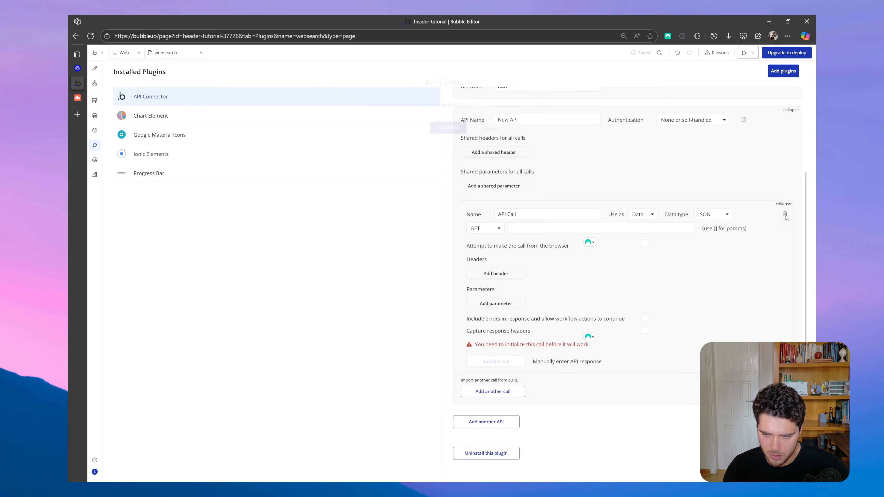
click(448, 128)
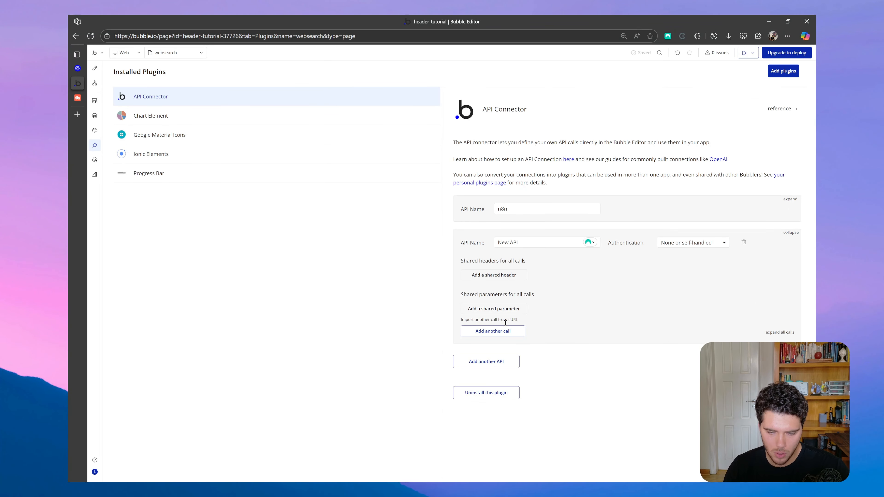
Import a call into the new API from the copied OpenAI web search cURL request.
click(495, 320)
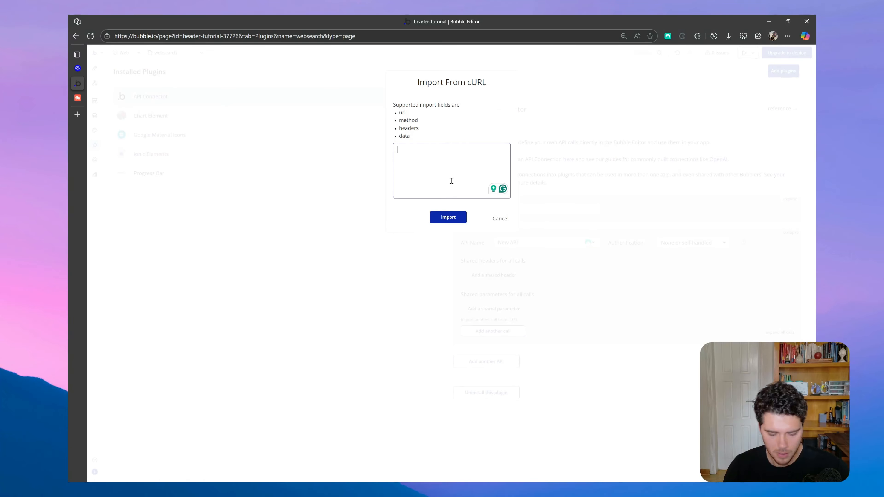
click(452, 181)
key(ctrl+v)
scroll(453, 174, up, 3)
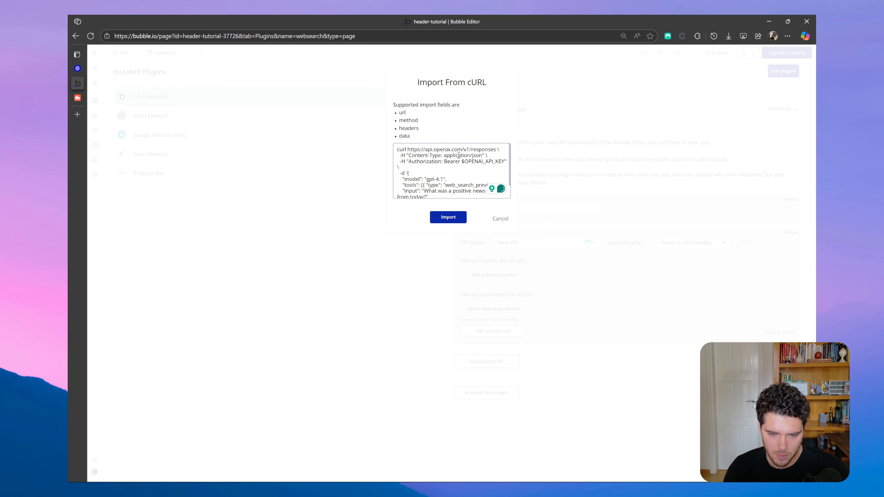
click(448, 217)
Review the imported cURL call and add two empty shared headers to the new API.
scroll(547, 280, down, 3)
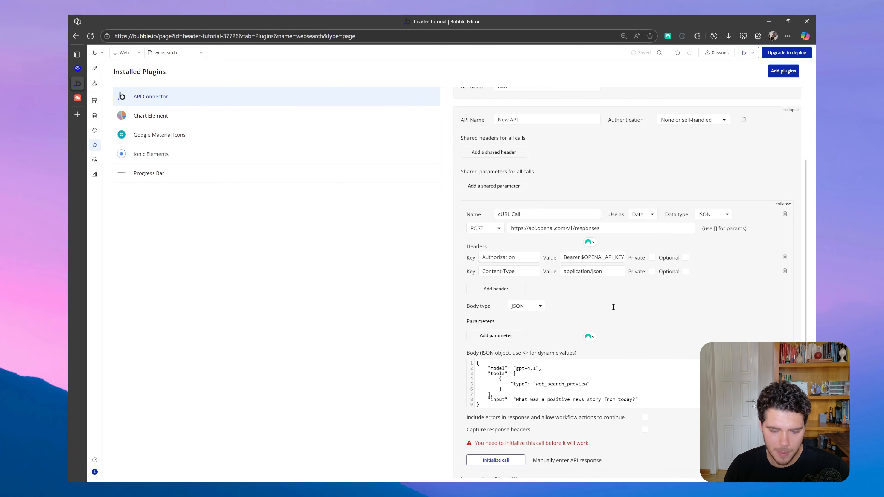
scroll(614, 307, up, 1)
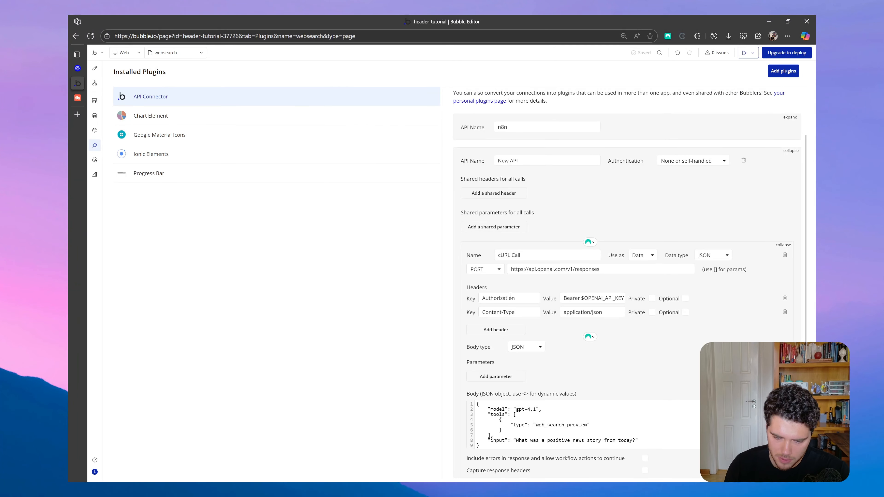
scroll(666, 339, up, 1)
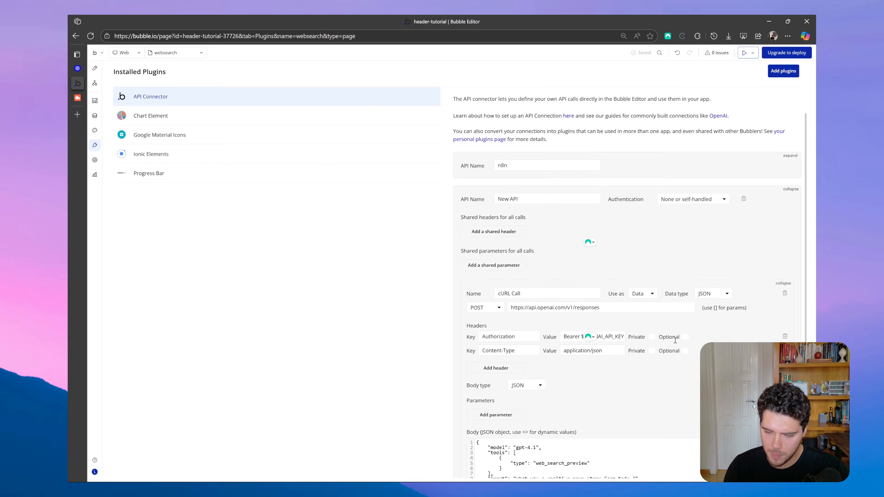
scroll(515, 337, down, 1)
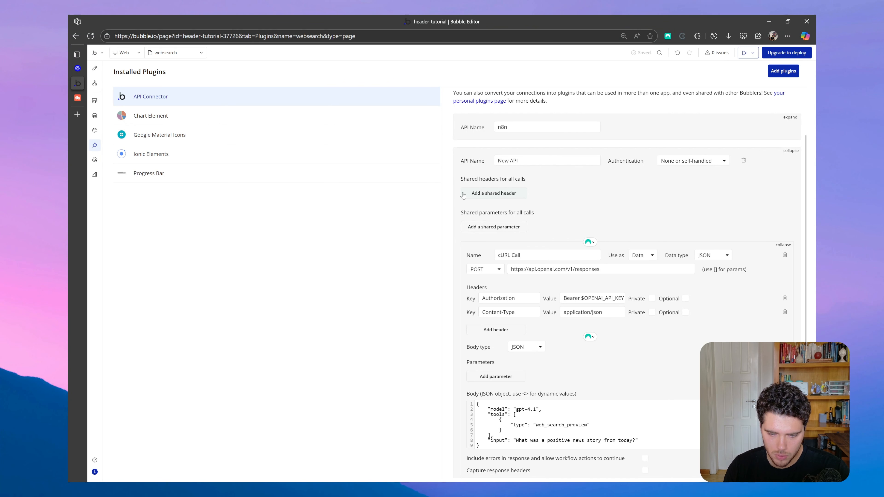
click(500, 195)
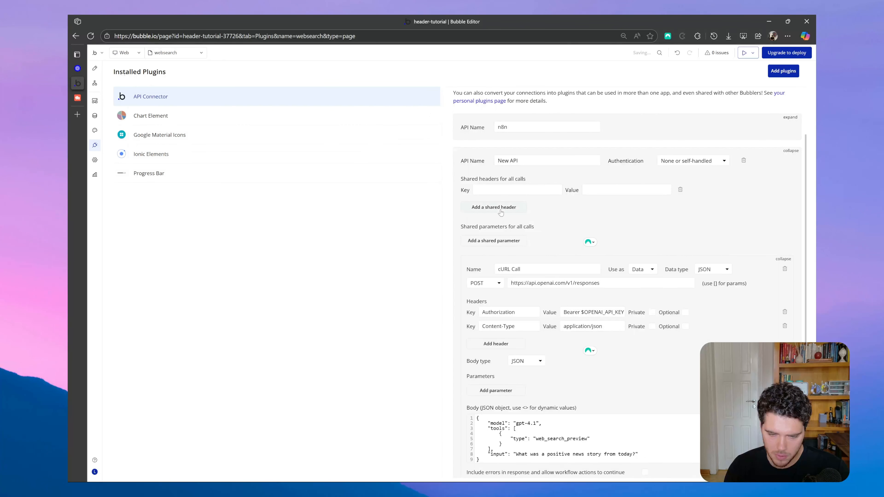
click(501, 211)
Copy the call's Authorization header key and its Bearer $OPENAI_API_KEY value into the first shared header.
double_click(501, 325)
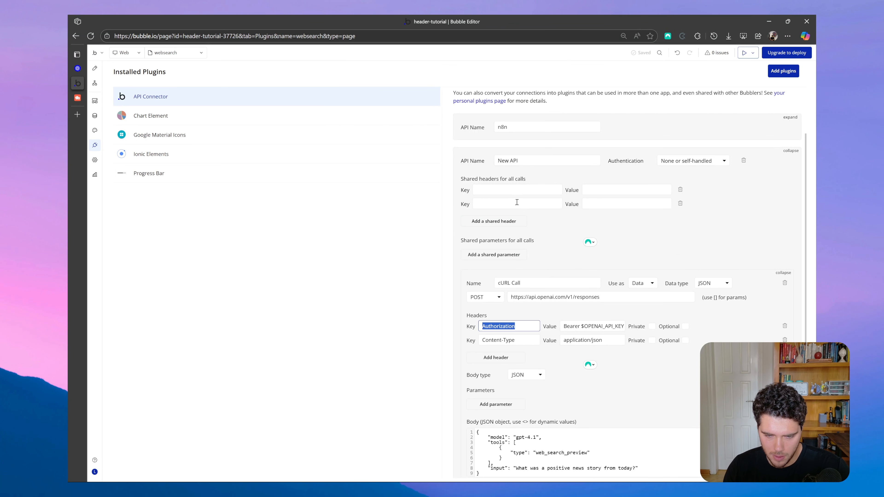
key(ctrl+c)
click(517, 190)
key(ctrl+v)
double_click(608, 327)
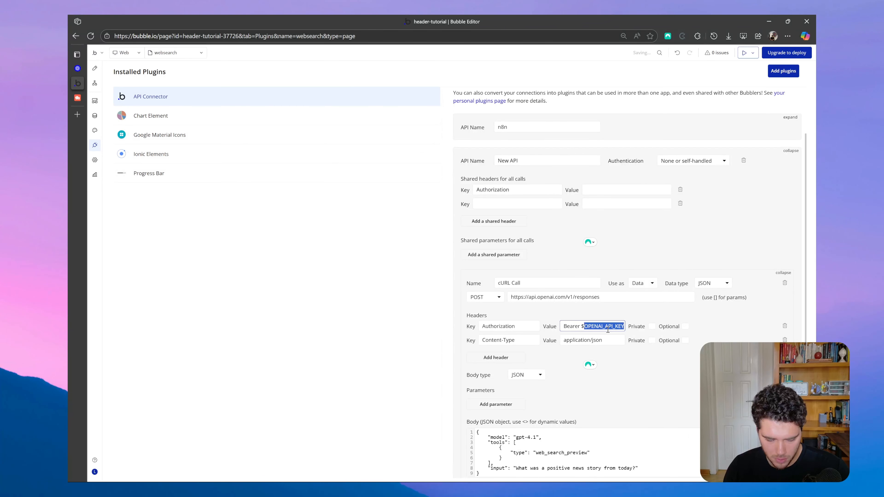
triple_click(608, 327)
key(ctrl+c)
click(595, 195)
key(ctrl+v)
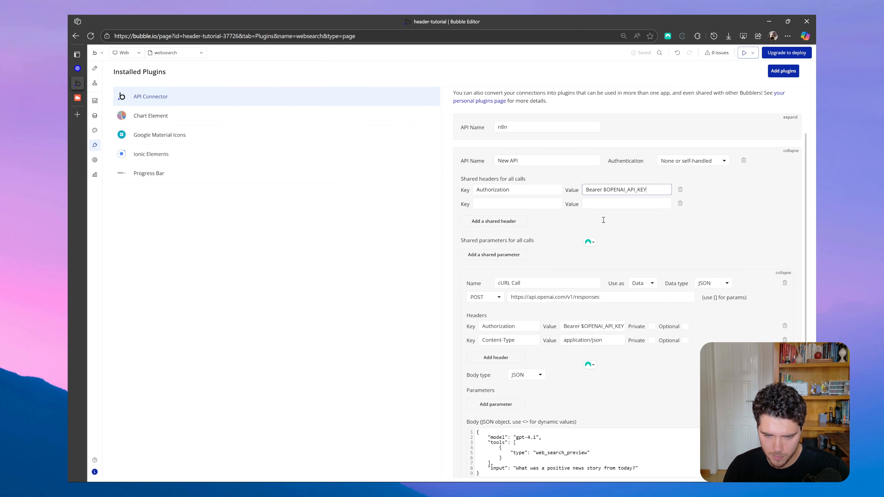
Copy the call's Content-Type key and application/json value into the second shared header, and delete both headers from the call itself.
triple_click(505, 341)
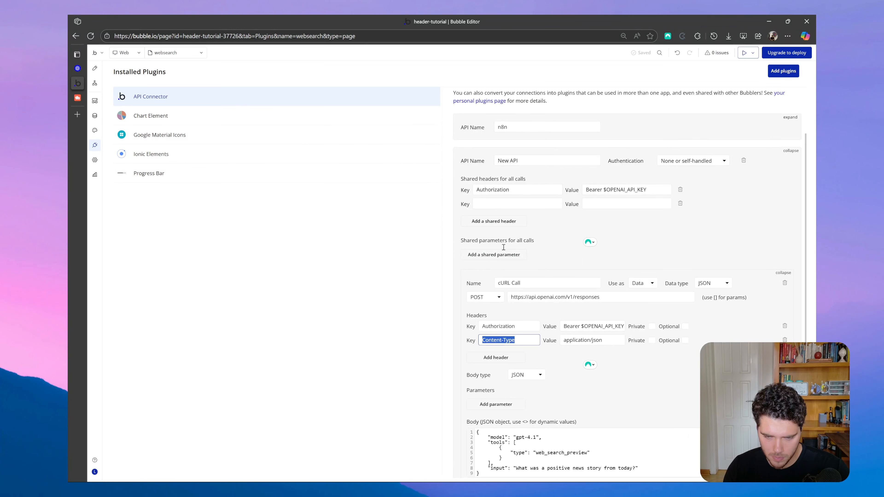
key(ctrl+c)
click(510, 205)
key(ctrl+v)
triple_click(588, 340)
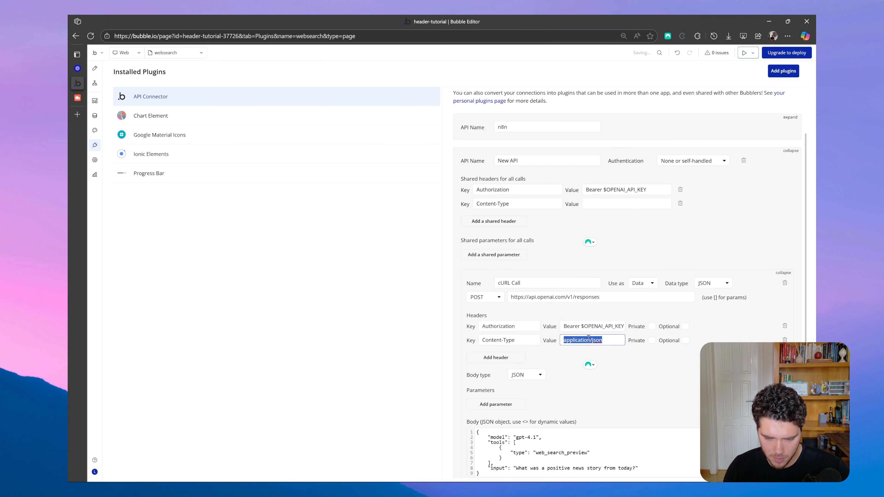
key(ctrl+c)
click(602, 203)
key(ctrl+v)
click(786, 326)
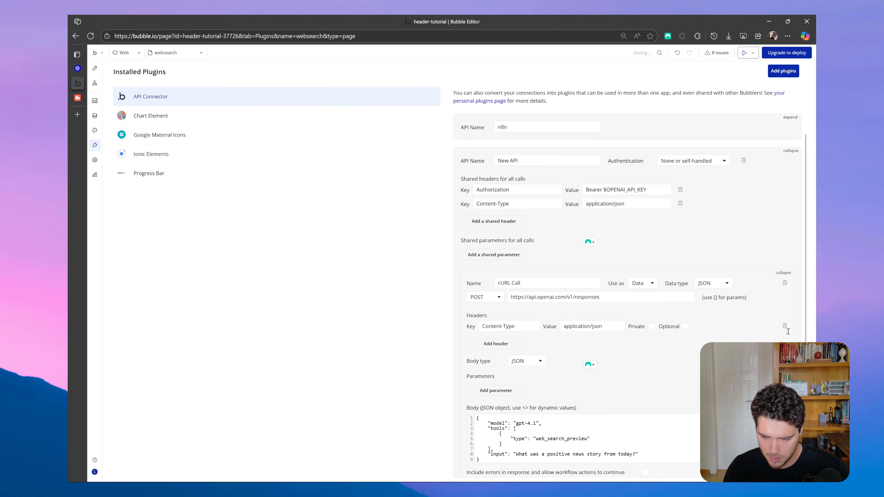
click(786, 327)
Rename the new API as OpenAI.
triple_click(539, 161)
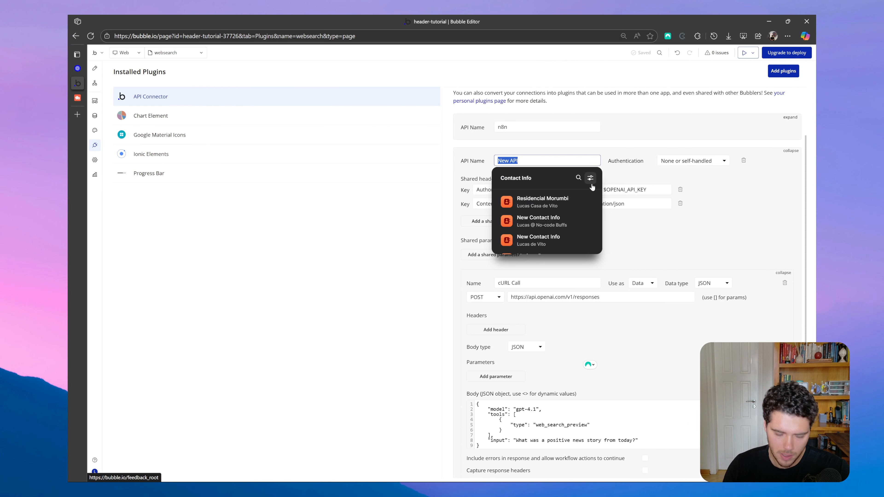
text(o)
key(Caps_Lock)
text(penAI)
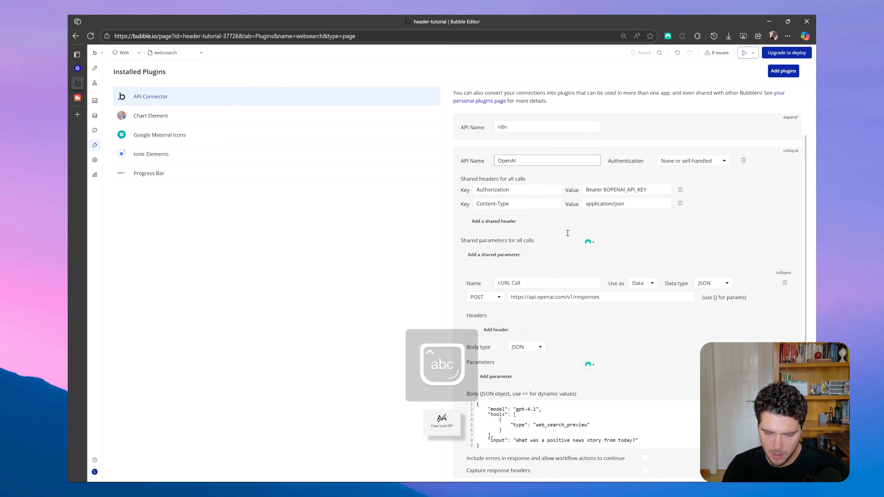
Rename the imported cURL call as "Response API - Websearch".
scroll(568, 233, down, 1)
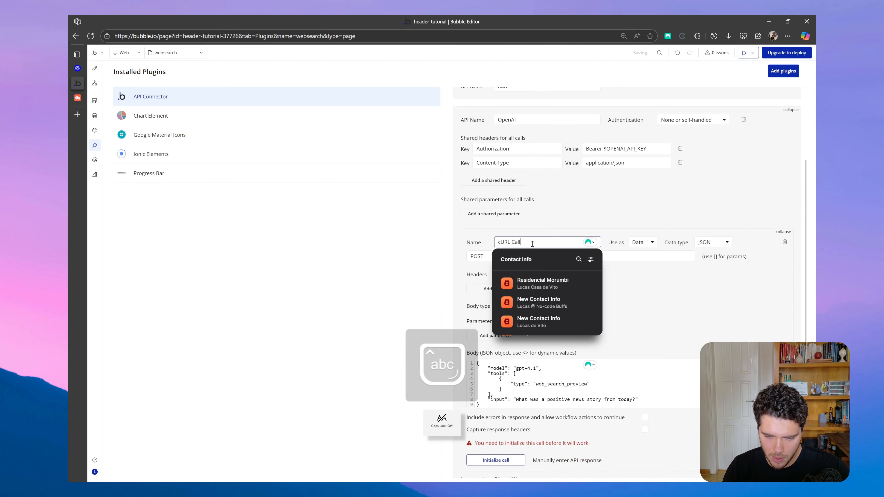
triple_click(532, 243)
key(Caps_Lock)
text(Response)
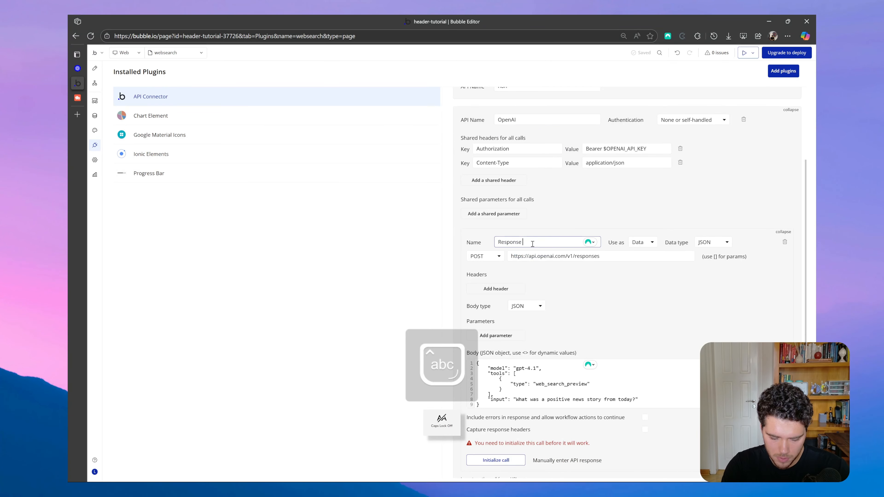
key(Caps_Lock)
text(API W)
key(Caps_Lock)
text(ebsearch)
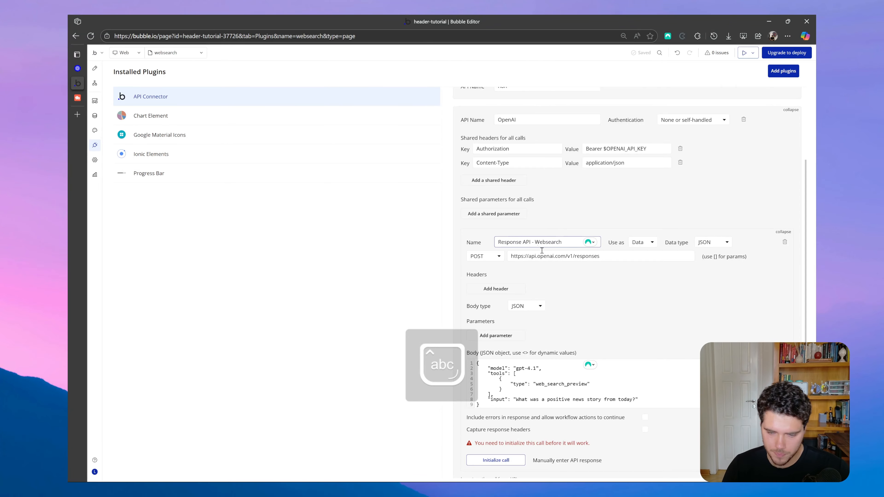
click(616, 278)
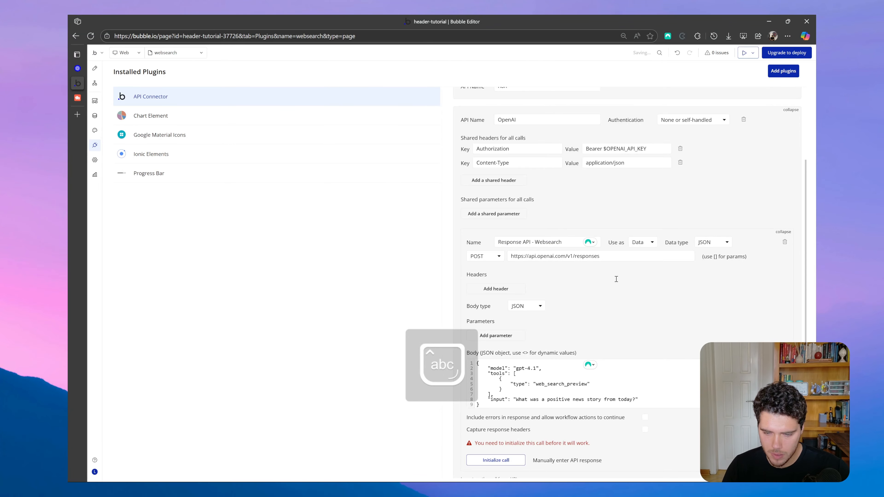
Set the Response API call to be used as an Action.
click(644, 244)
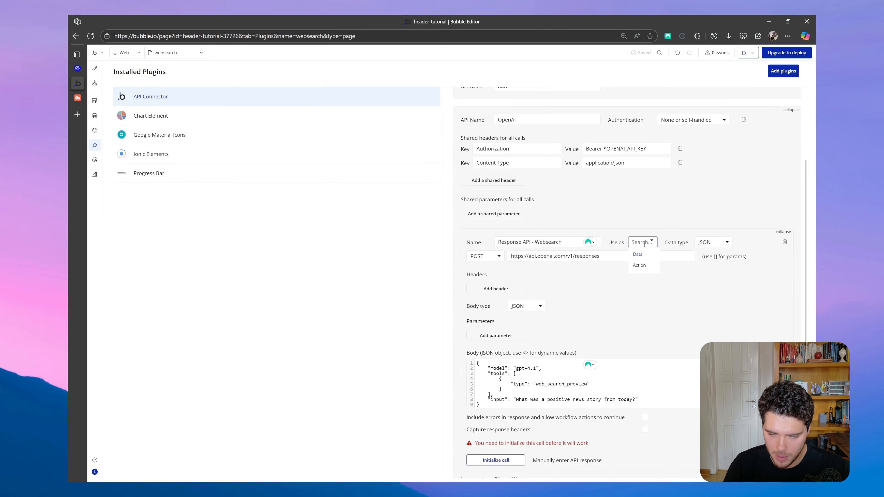
click(642, 266)
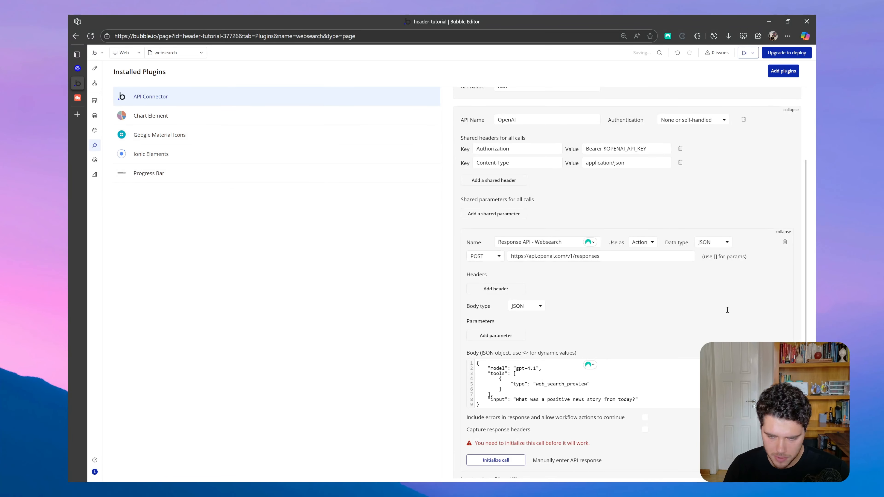
scroll(597, 283, down, 2)
scroll(612, 253, up, 3)
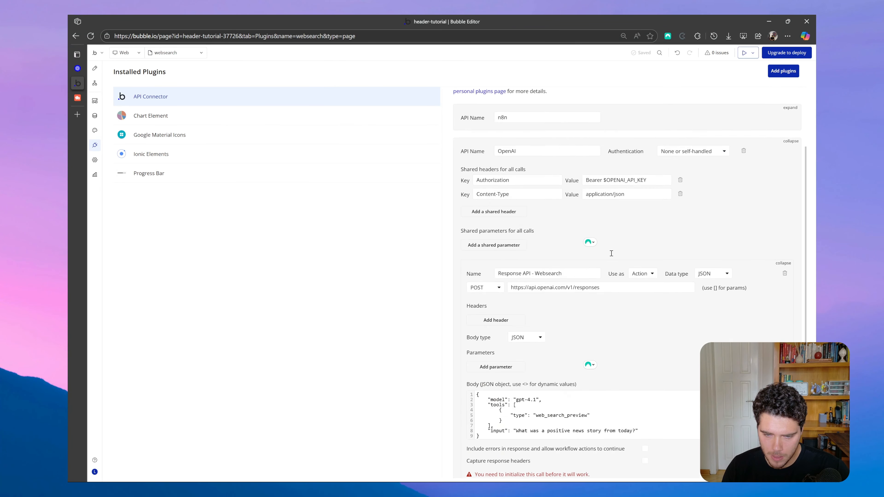
Switch to the OpenAI platform and open the API keys page of its dashboard.
click(78, 68)
click(690, 55)
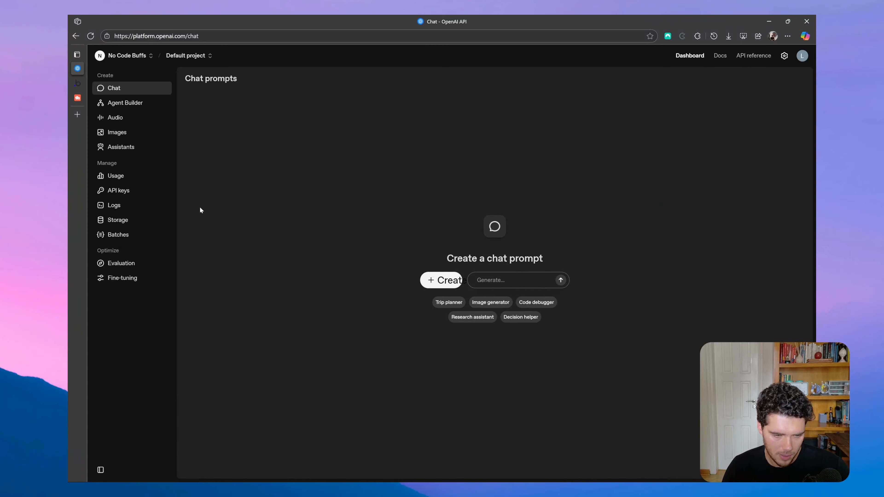
click(120, 190)
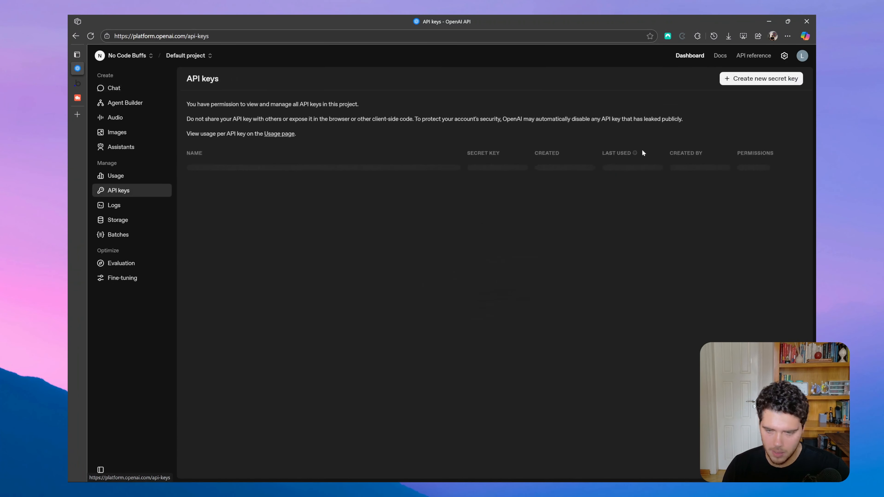
Create a new secret key named Websearch in the default project.
click(758, 80)
click(411, 265)
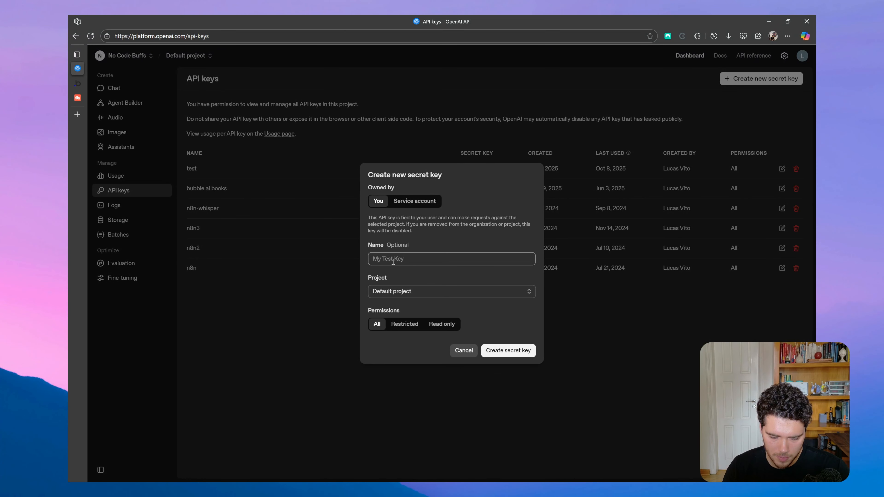
key(Caps_Lock)
text(W)
key(Caps_Lock)
text(ebsearch)
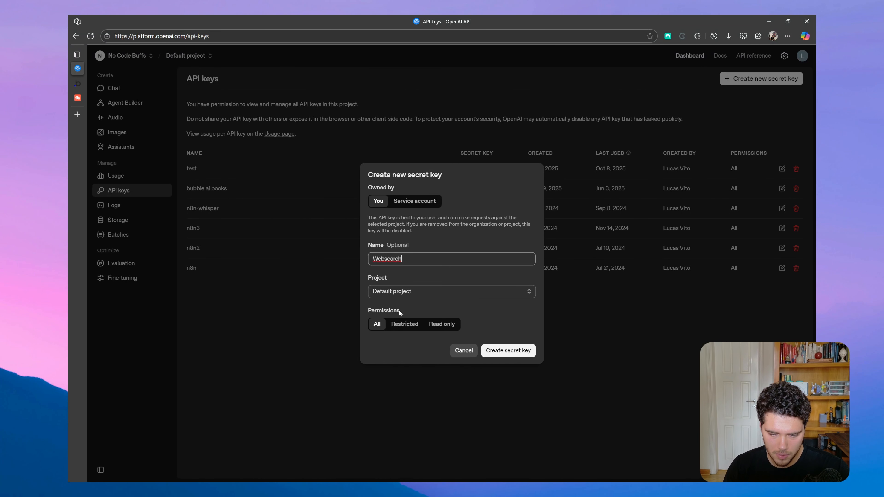
click(504, 352)
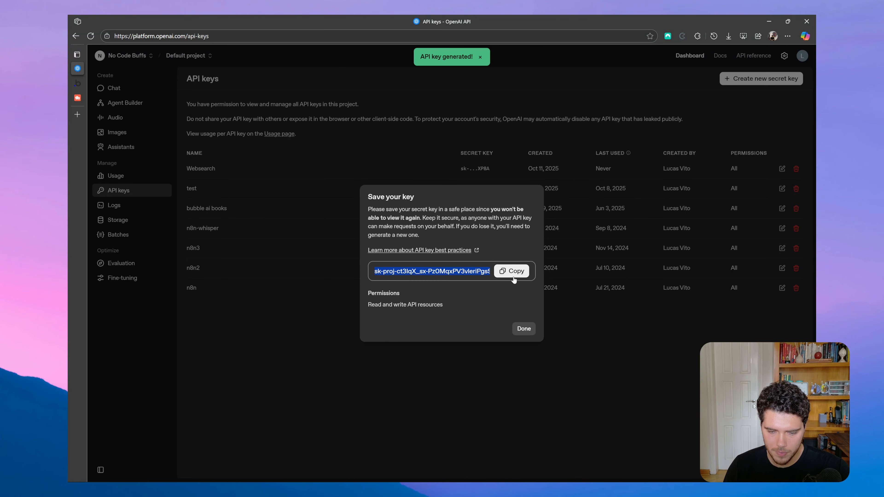
Copy the new secret key and paste it over $OPENAI_API_KEY in Bubble's shared Authorization header, keeping the Bearer prefix.
click(511, 271)
click(530, 329)
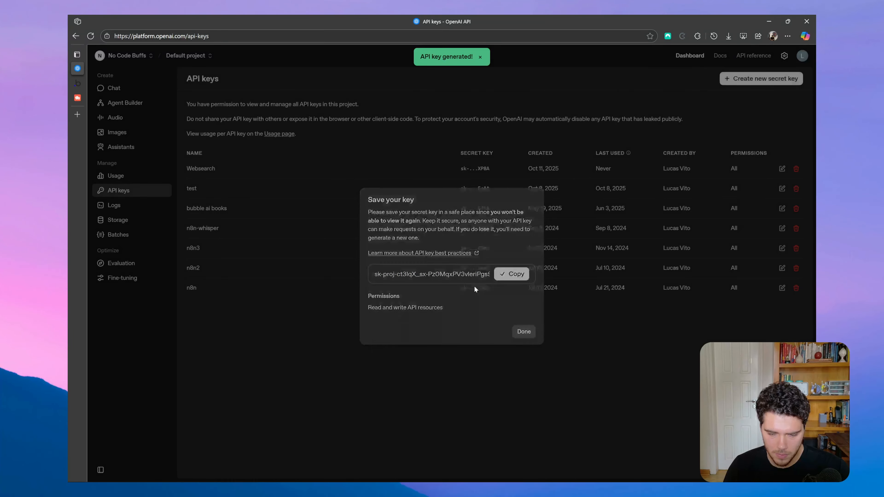
click(78, 83)
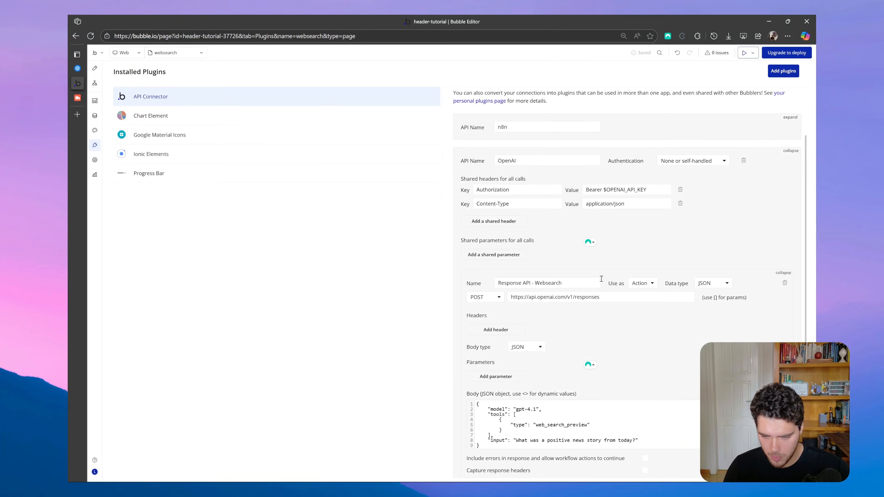
drag(604, 189, 685, 189)
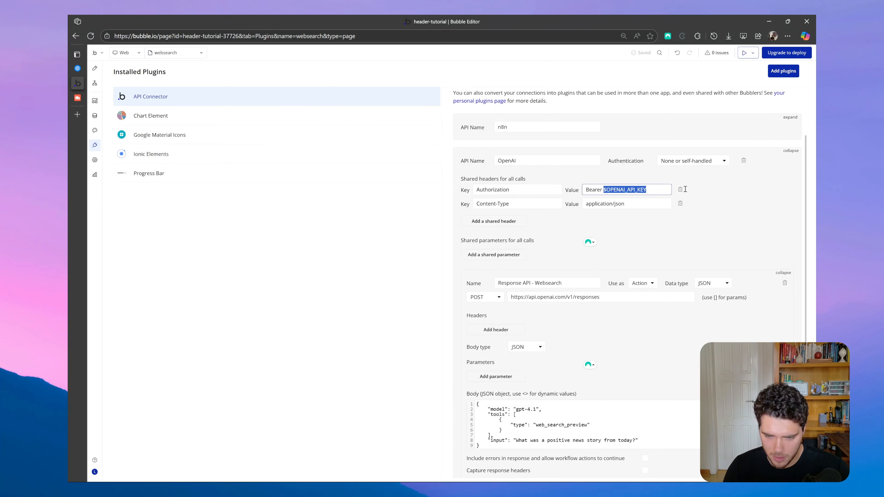
key(ctrl+v)
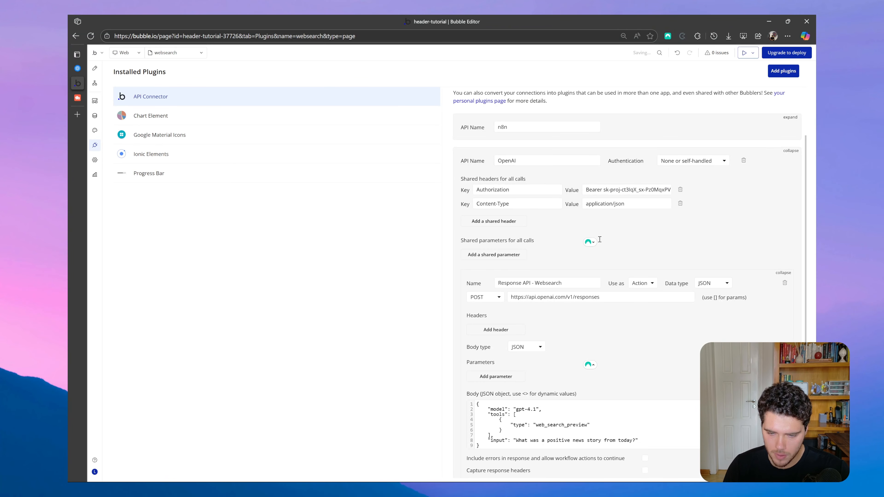
Replace the gpt-4.1 model value in the call's JSON body with the dynamic value <model>, keeping the quotes.
scroll(550, 287, down, 2)
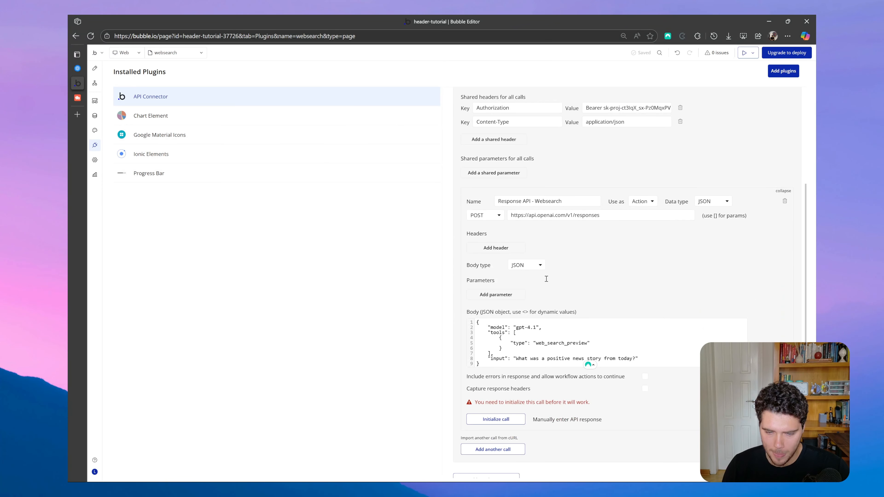
scroll(546, 280, down, 2)
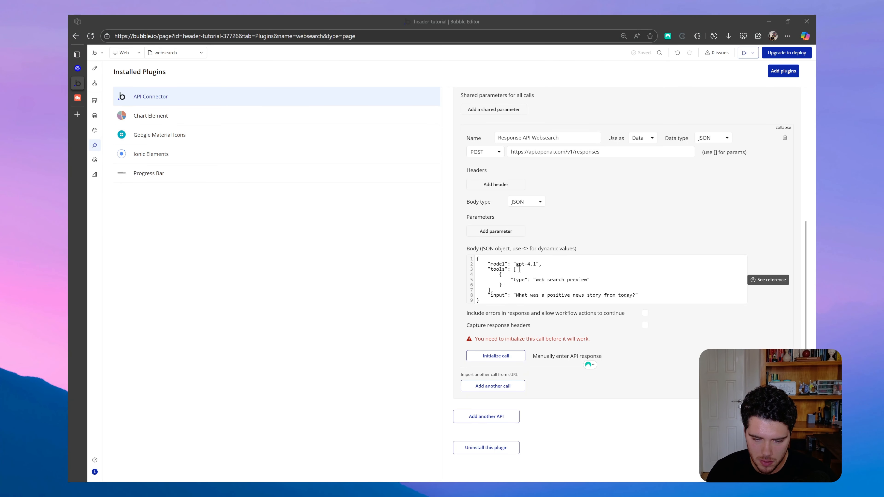
drag(515, 264, 534, 264)
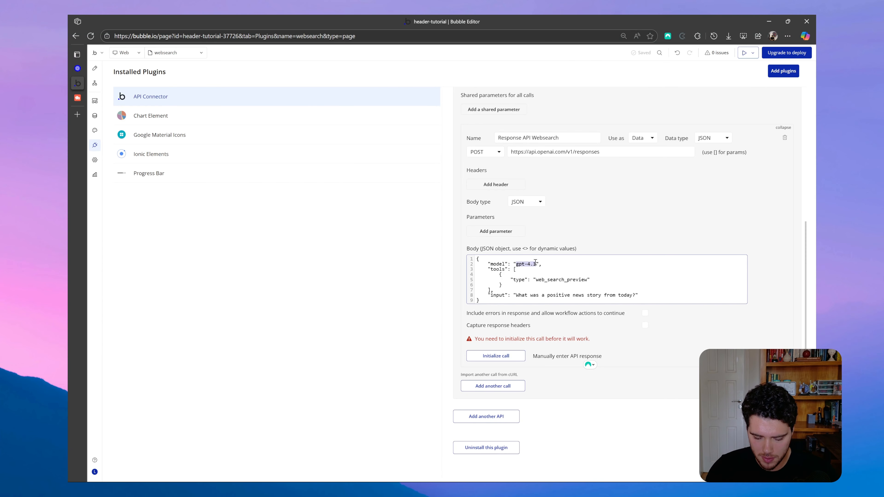
text(<)
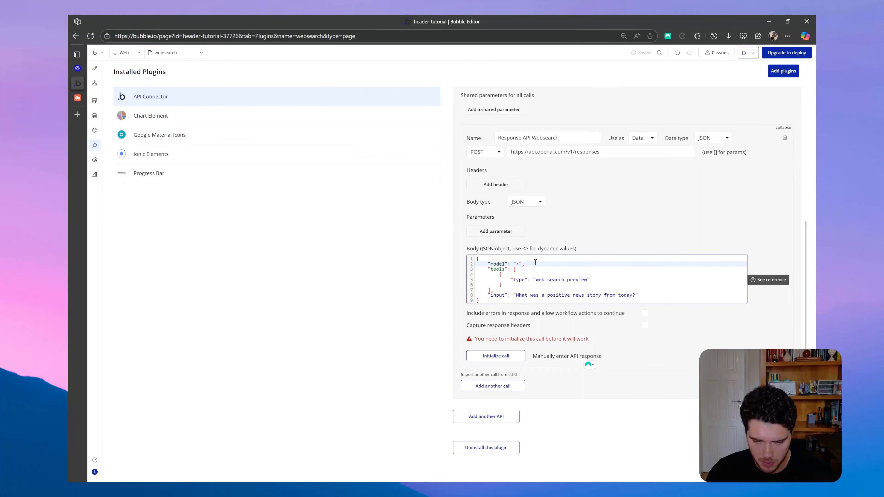
text(model>)
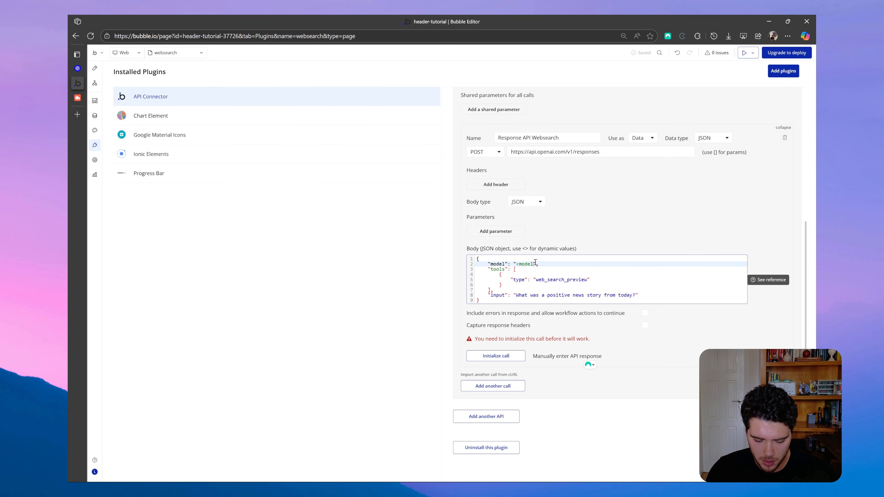
click(564, 228)
Shorten the tool type in the JSON body to "web_search".
scroll(543, 240, down, 1)
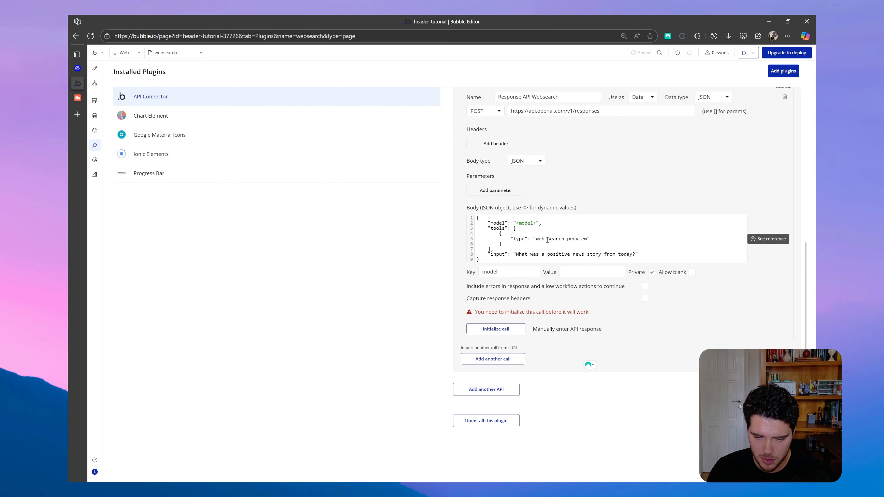
click(588, 239)
key(BackSpace)
key(BackSpace)
key(BackSpace)
key(BackSpace)
key(BackSpace)
key(BackSpace)
key(BackSpace)
key(BackSpace)
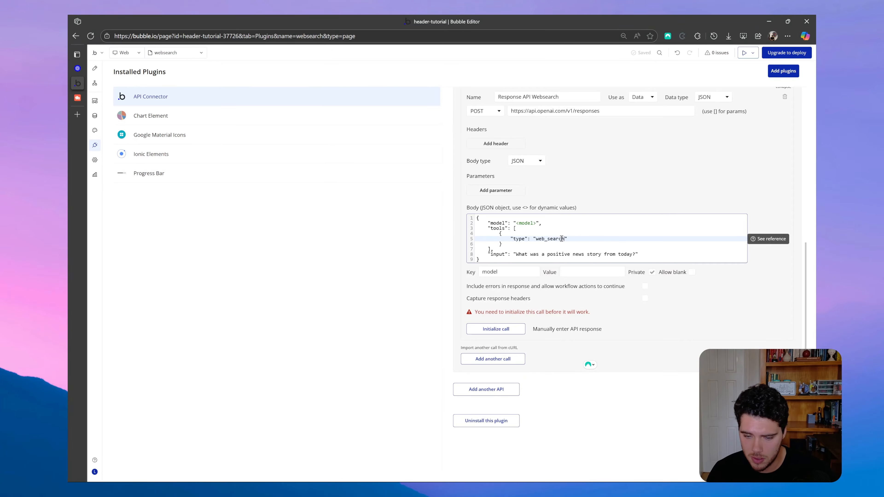
key(Down)
key(Down)
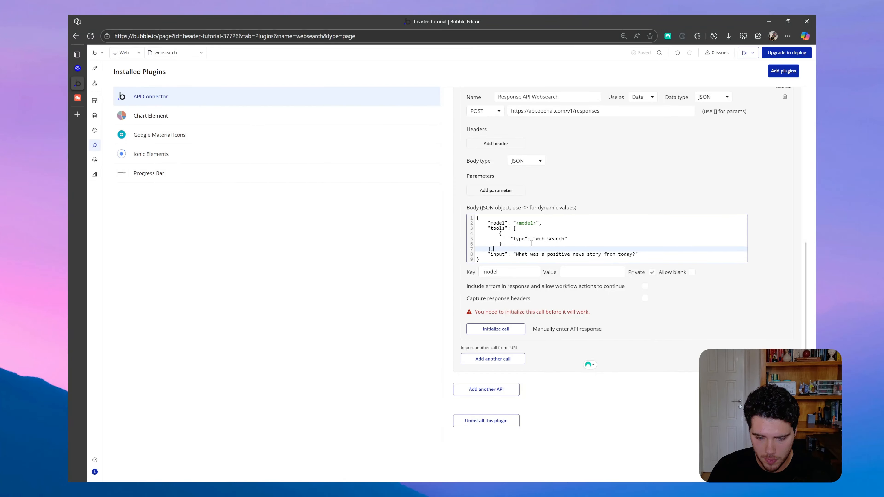
Replace the sample question in the JSON body's input, including its quotes, with the dynamic value <prompt>.
click(515, 255)
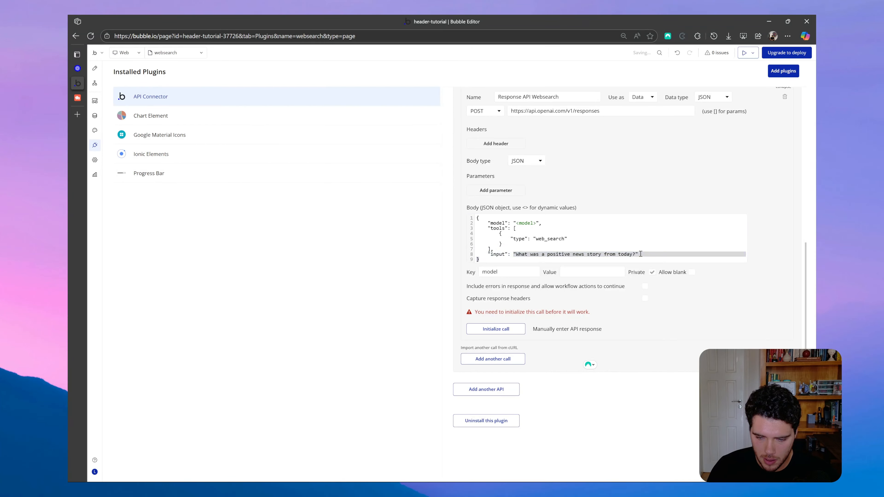
key(shift+End)
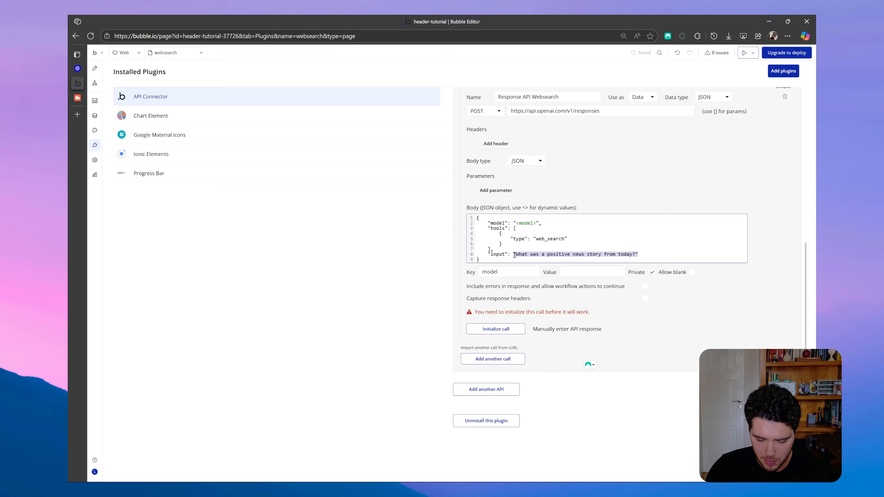
text(<promt)
key(BackSpace)
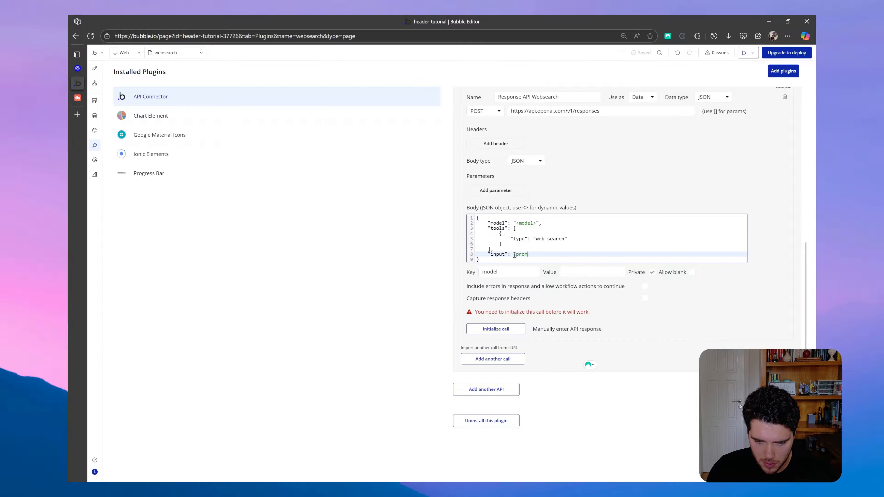
text(pt>)
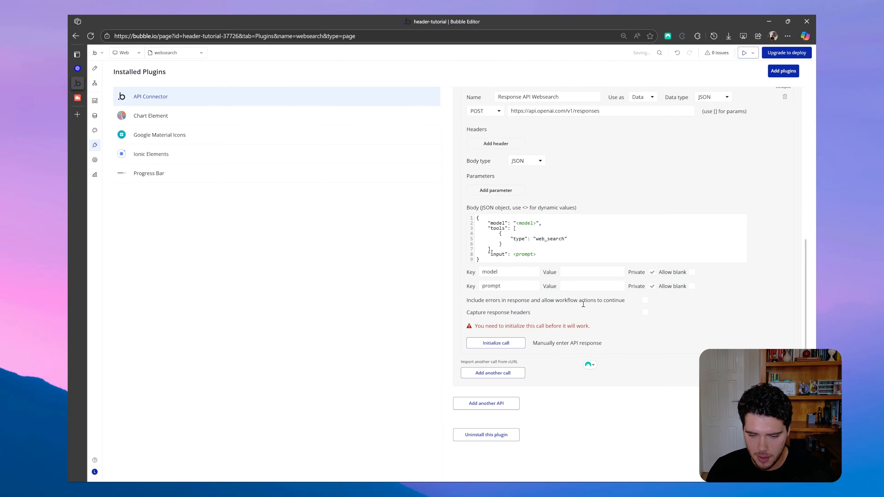
Add an "instructions" line below the model line in the JSON body, with the quoted dynamic value "<instructions>" and a trailing comma.
click(573, 223)
key(Return)
text(")
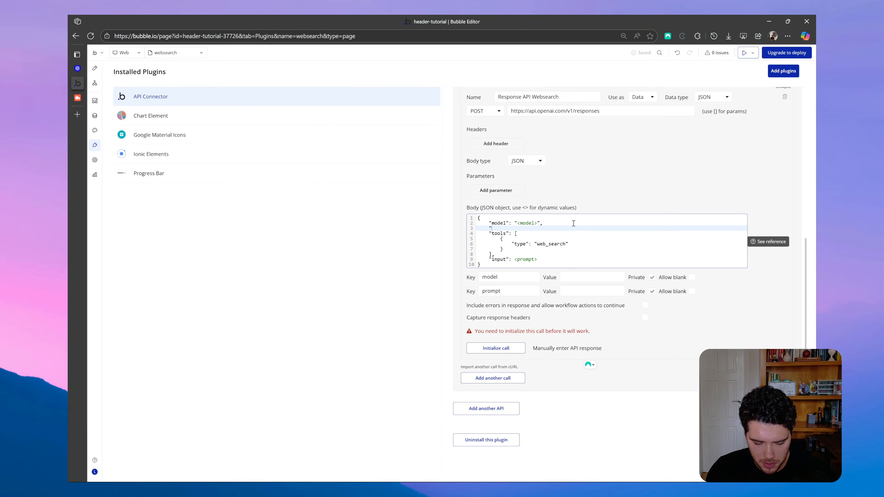
text(instructions":"",)
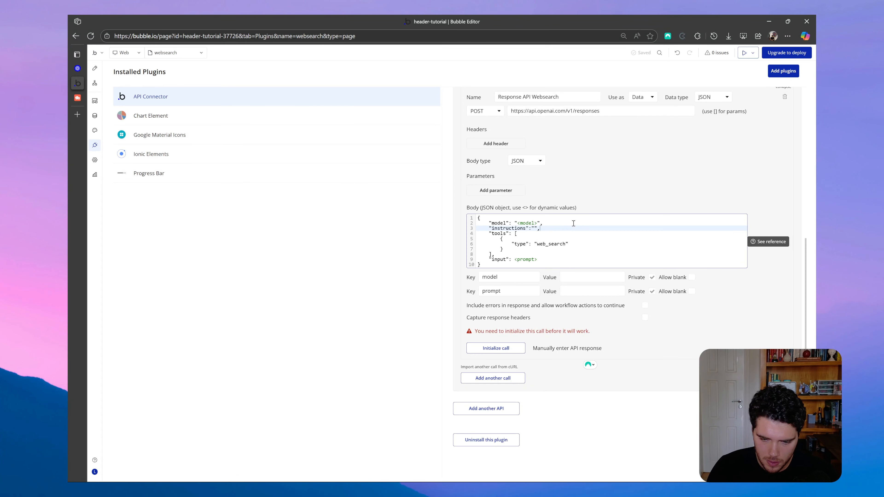
click(536, 229)
text(<instructions>)
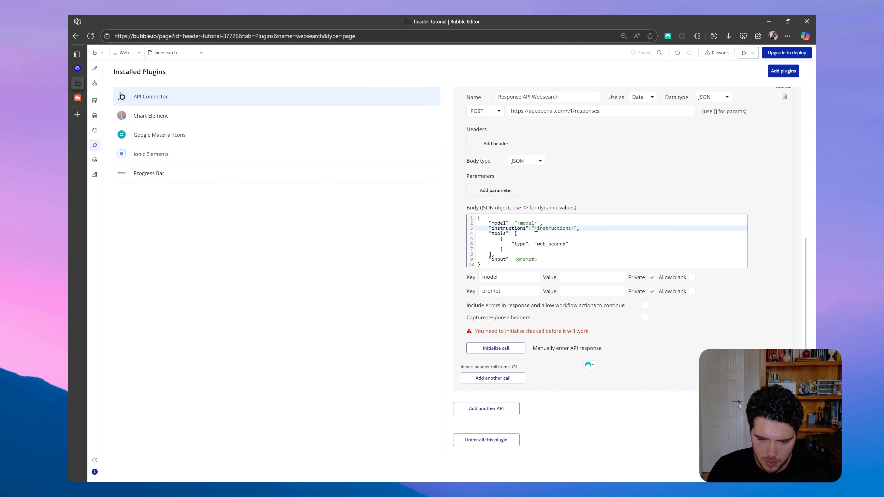
click(659, 162)
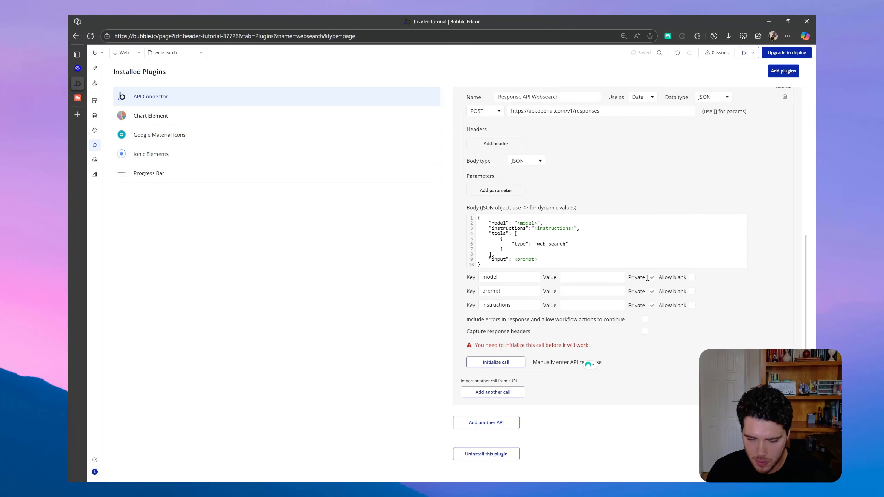
Set the model parameter's value to gpt-5-nano and make the prompt parameter non-private.
click(592, 278)
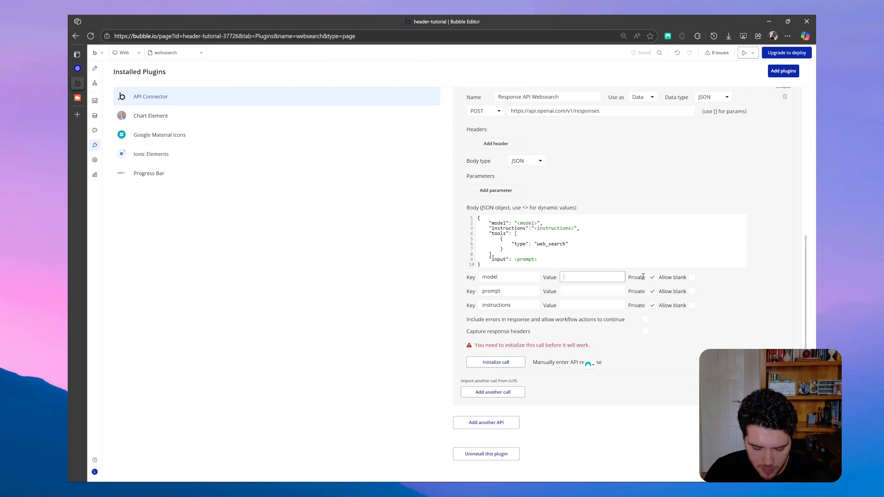
text(gpt)
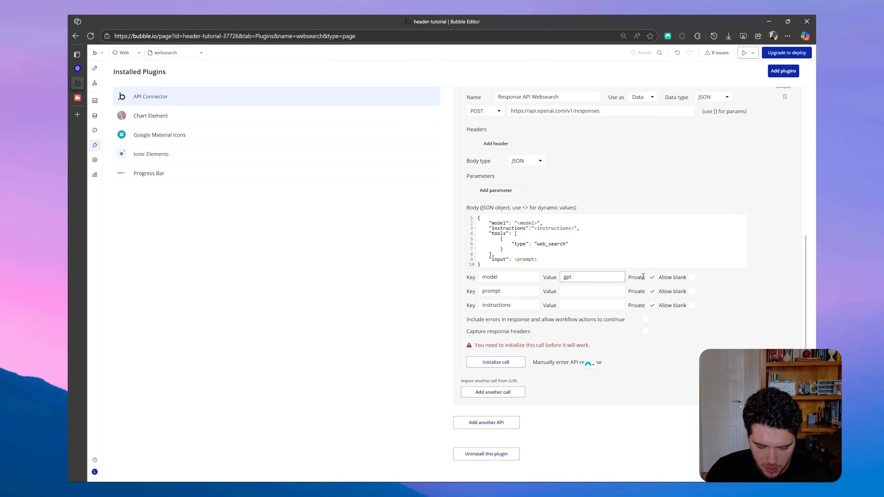
text(-5-nano)
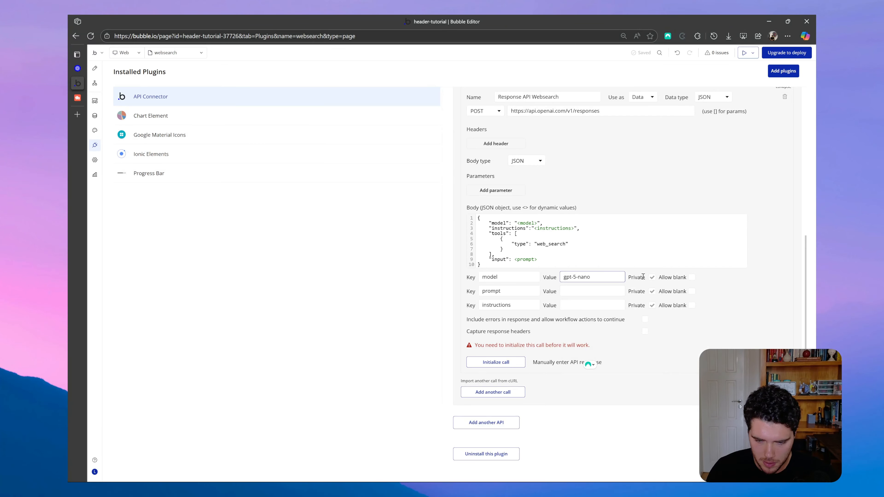
click(769, 295)
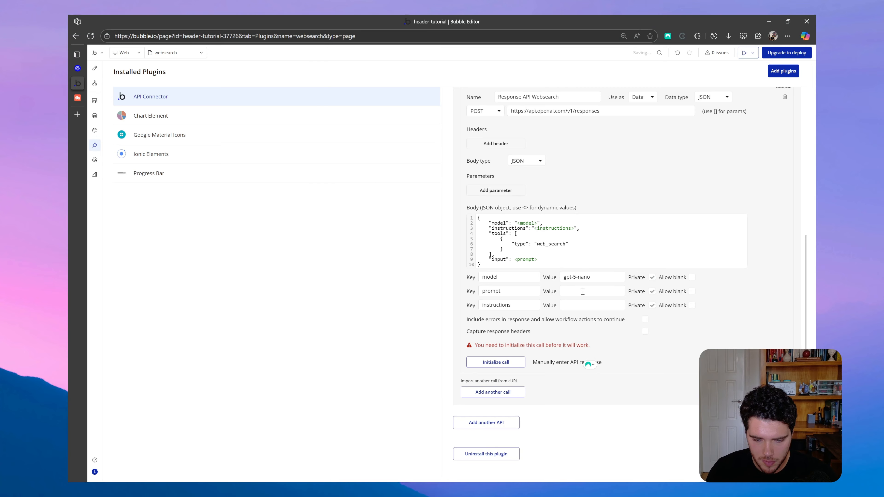
click(652, 292)
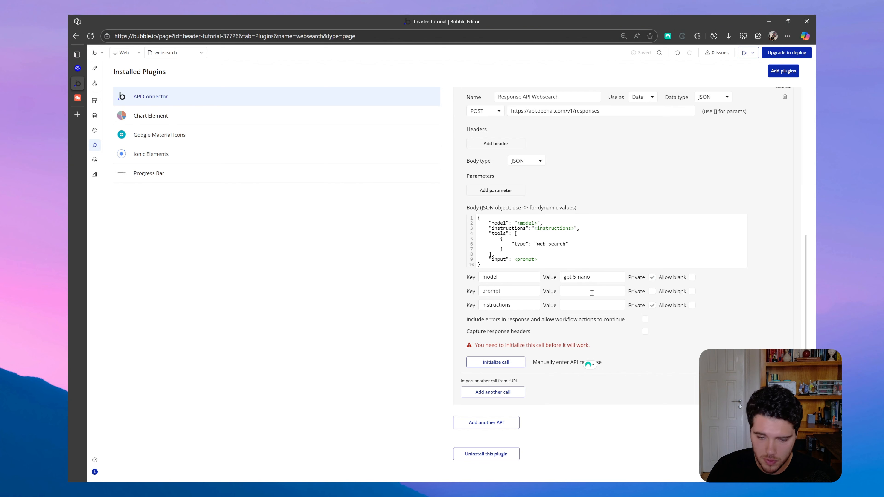
Enter "Search the web and respond to the users request" as the instructions parameter's value, without quotation marks.
click(579, 306)
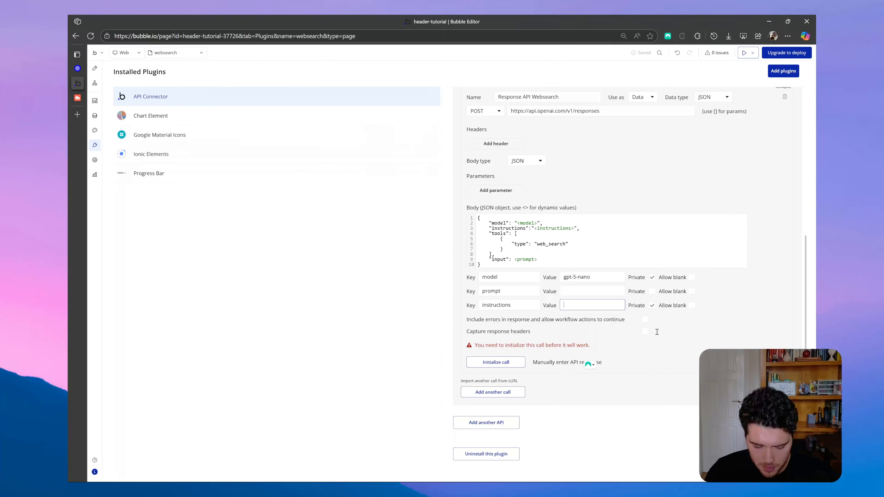
text(Sear)
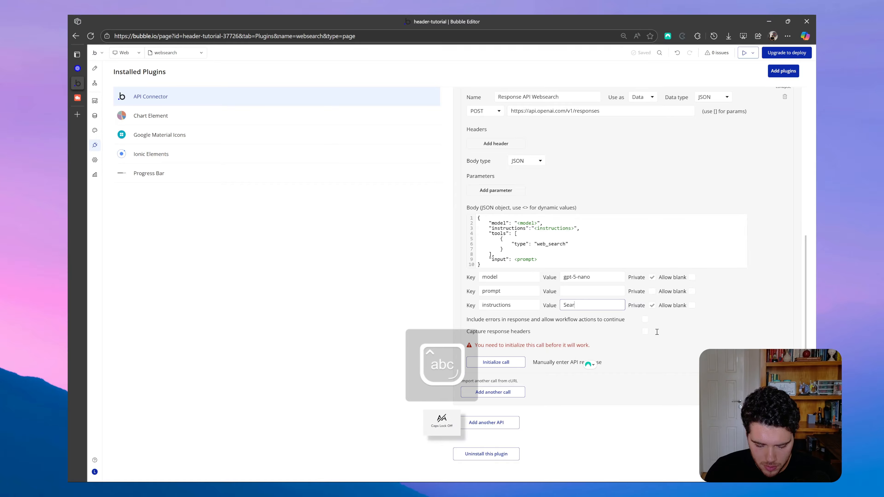
text(ch the web and repo)
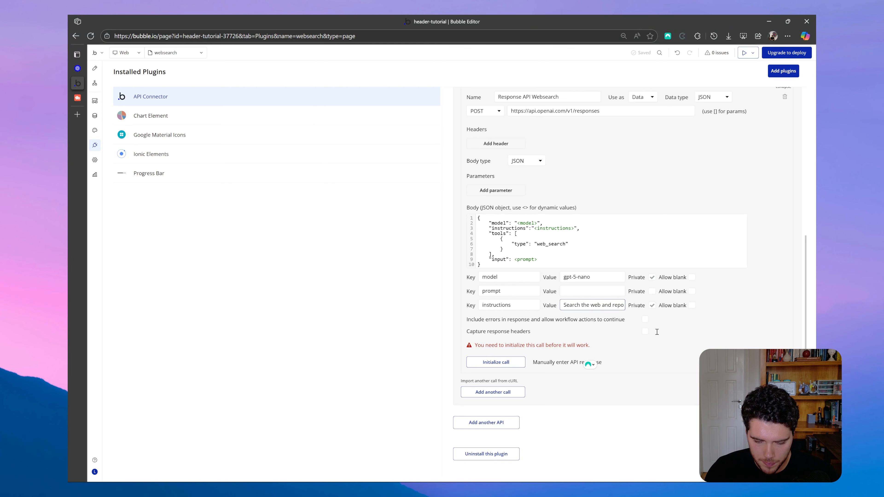
key(BackSpace)
key(BackSpace)
text(spond to t)
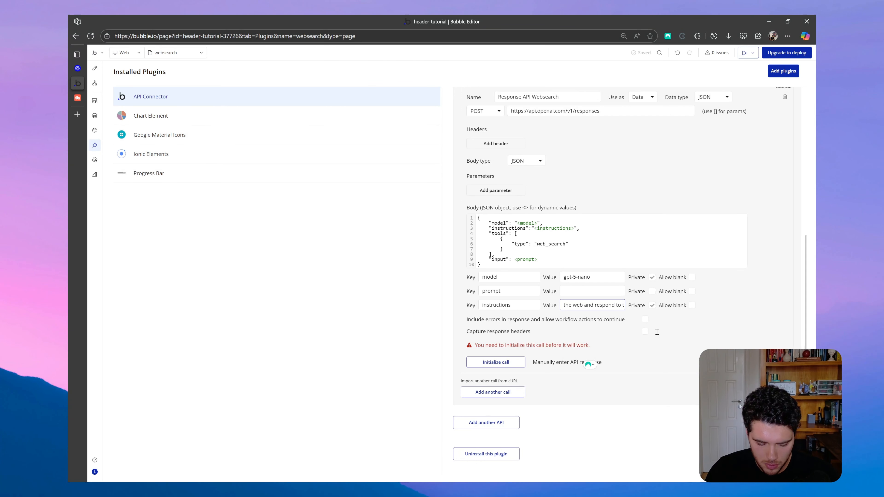
text(he users request)
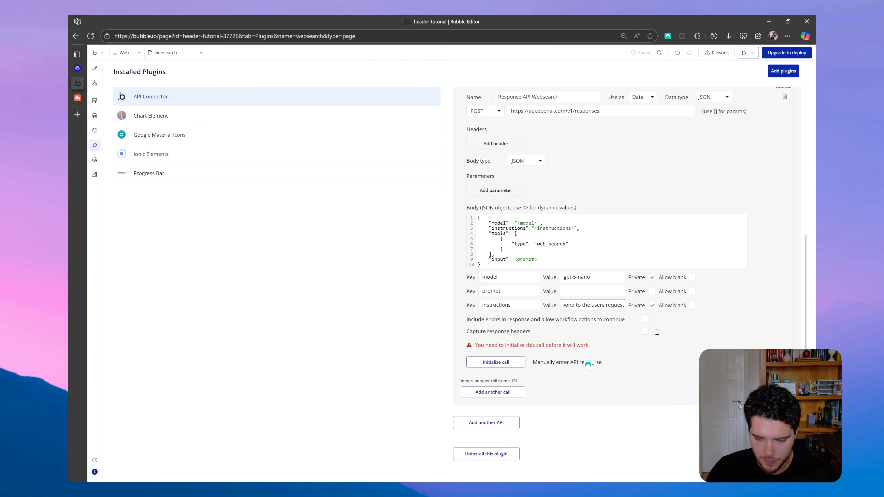
click(674, 331)
Wrap the instructions parameter's value text in double quotation marks.
click(564, 305)
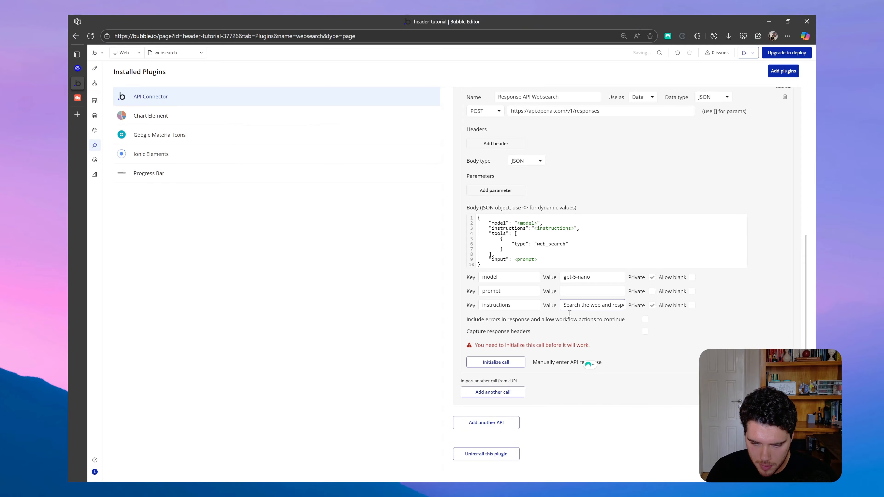
text(")
drag(578, 306, 715, 306)
key(Right)
text(")
click(694, 341)
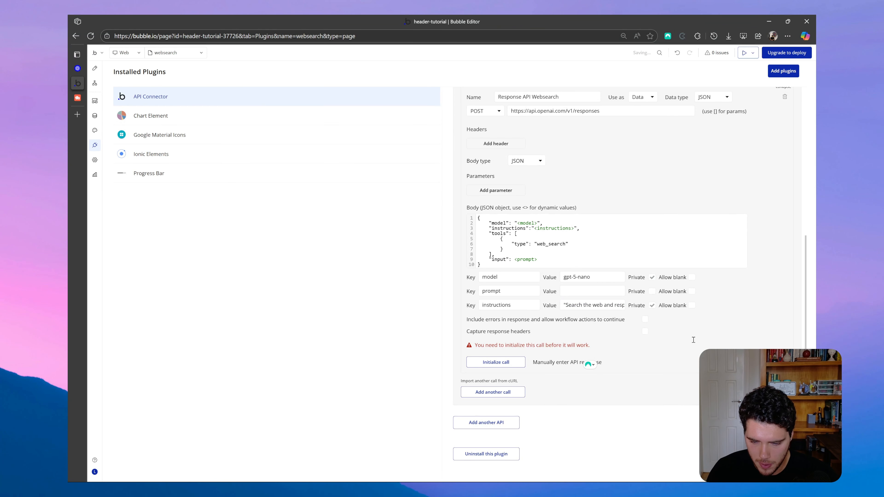
Set the prompt parameter's value to "What is the TESLA stock prince today?", including the double quotation marks.
click(562, 289)
text("")
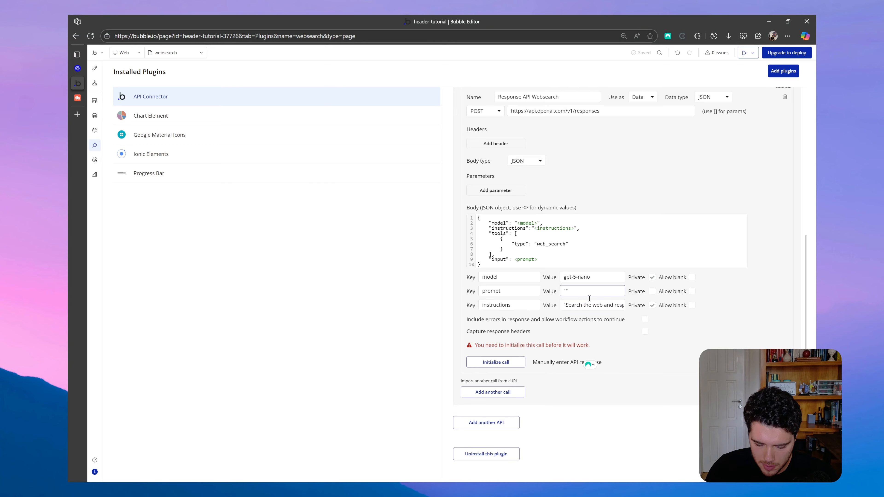
key(Caps_Lock)
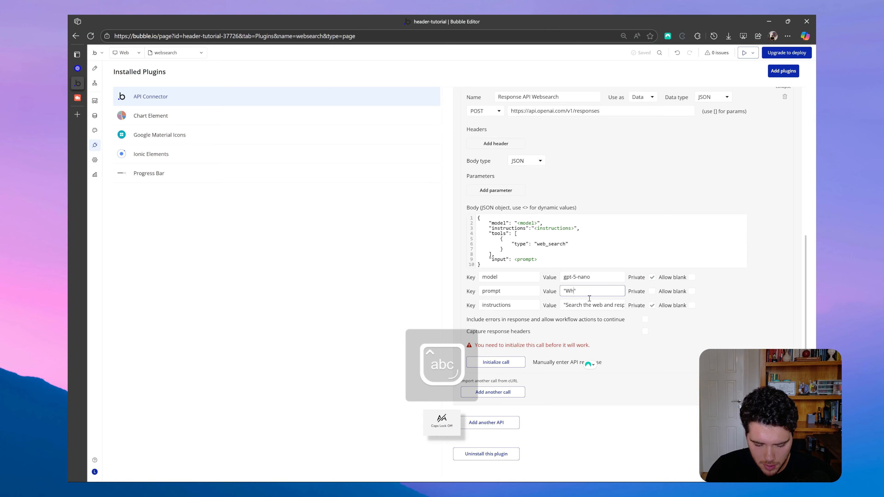
text(What is the TESLA)
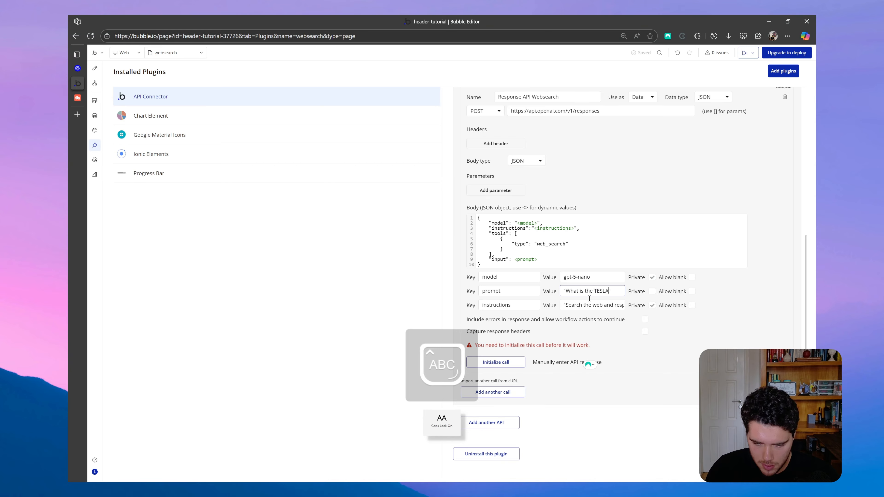
key(Caps_Lock)
text(stock prince today?)
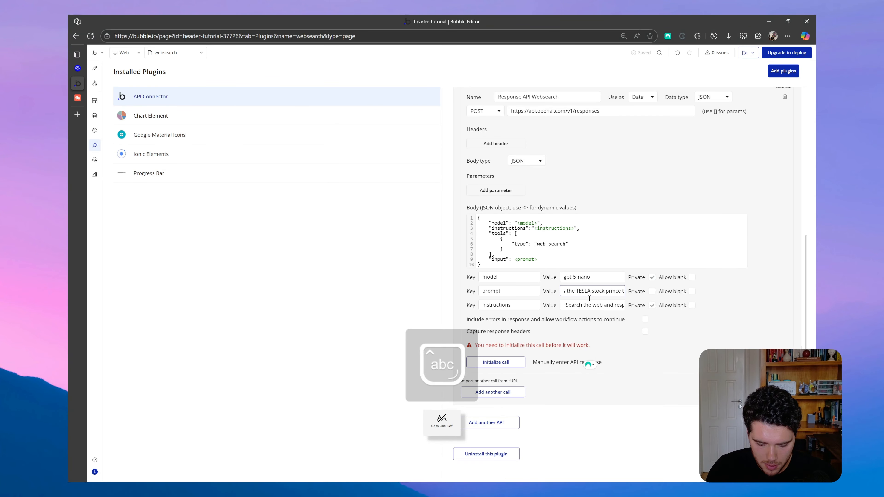
click(621, 344)
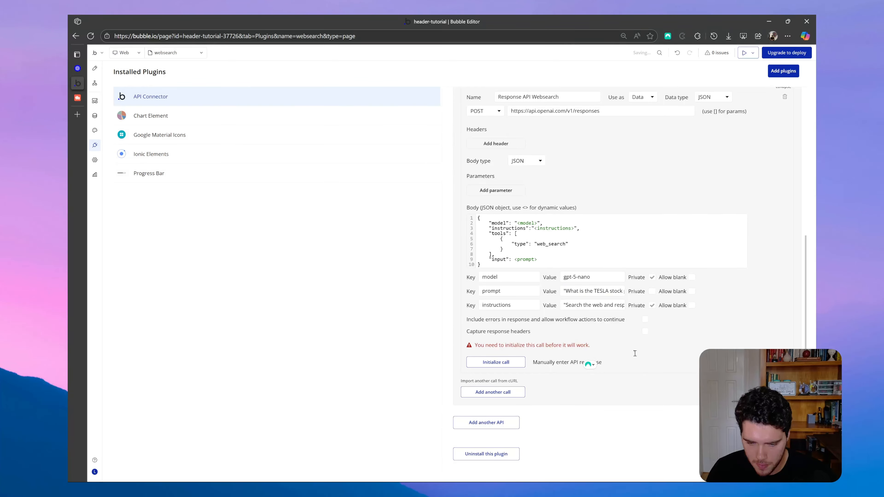
Try to initialize the Response API Websearch call, and close the resulting message.
scroll(535, 337, up, 1)
scroll(599, 298, up, 3)
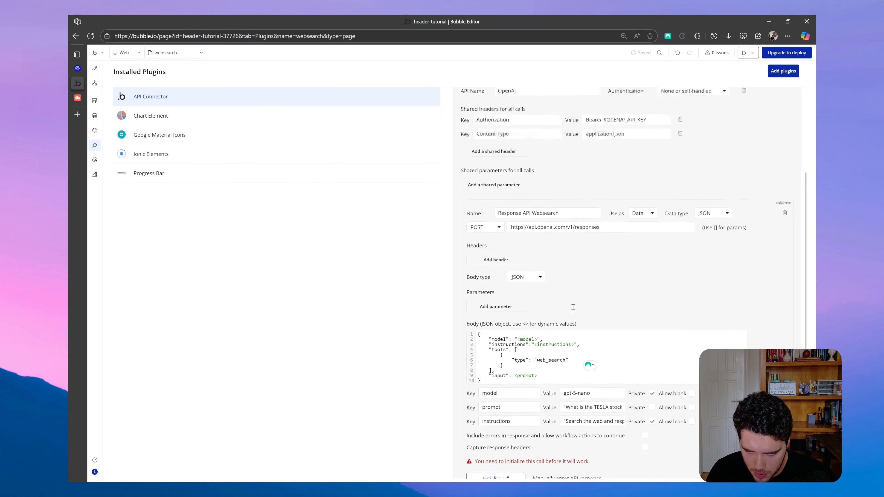
scroll(604, 293, down, 3)
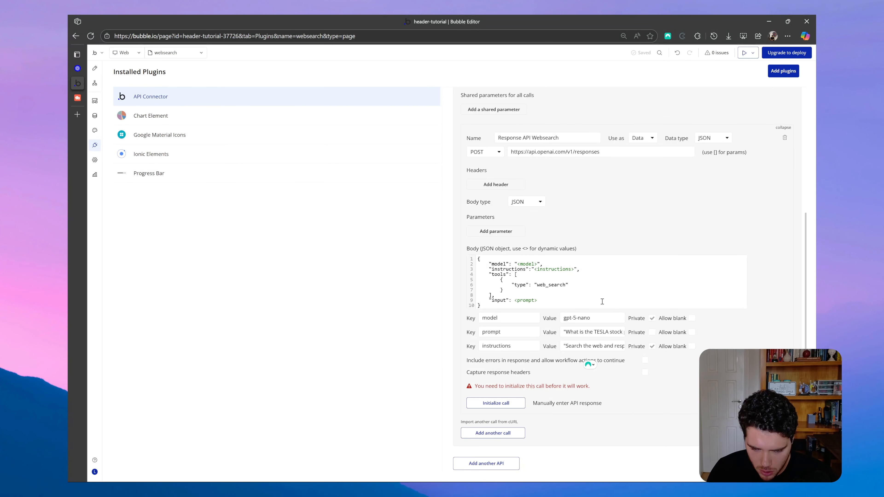
click(516, 403)
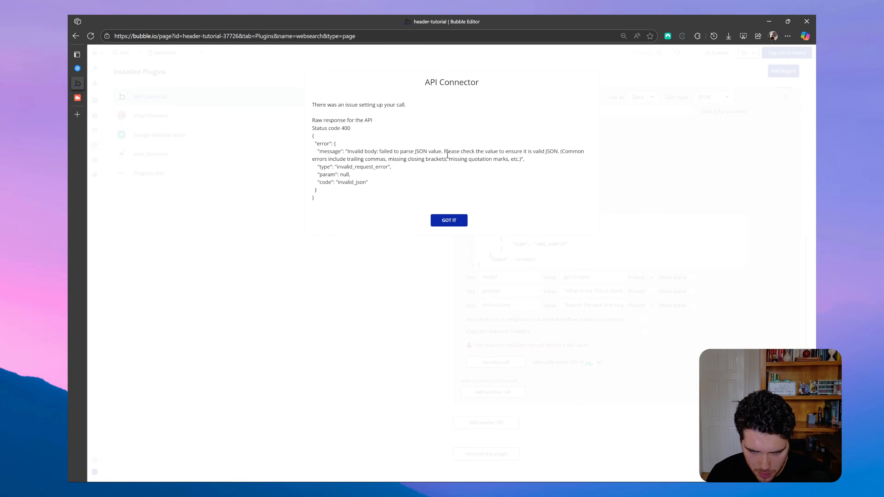
click(453, 221)
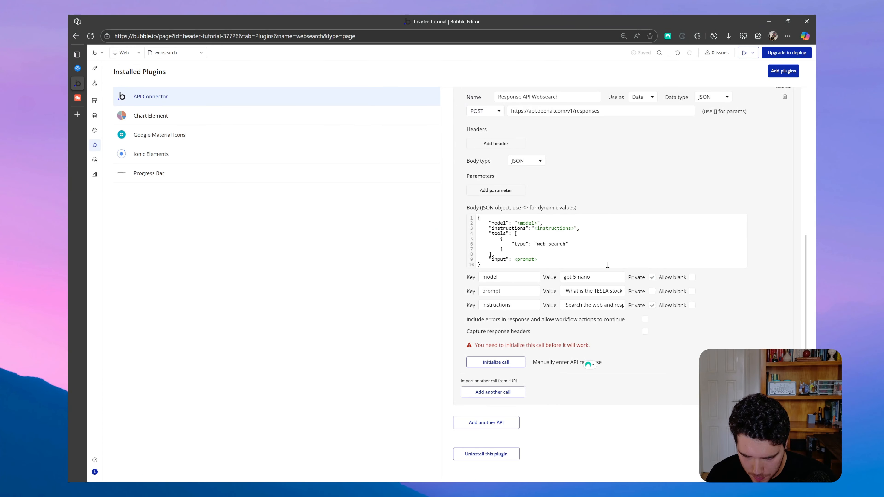
Remove the quotation marks around <instructions> in the JSON body and initialize the call again.
click(532, 228)
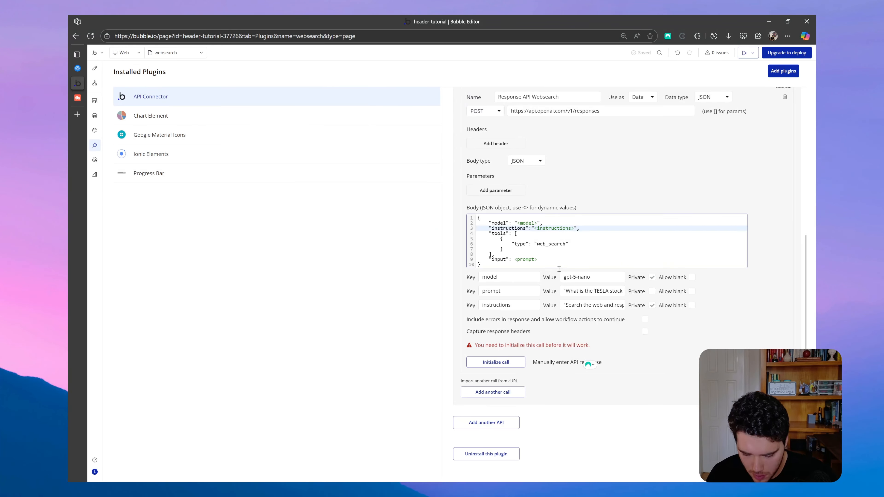
key(BackSpace)
click(574, 228)
key(BackSpace)
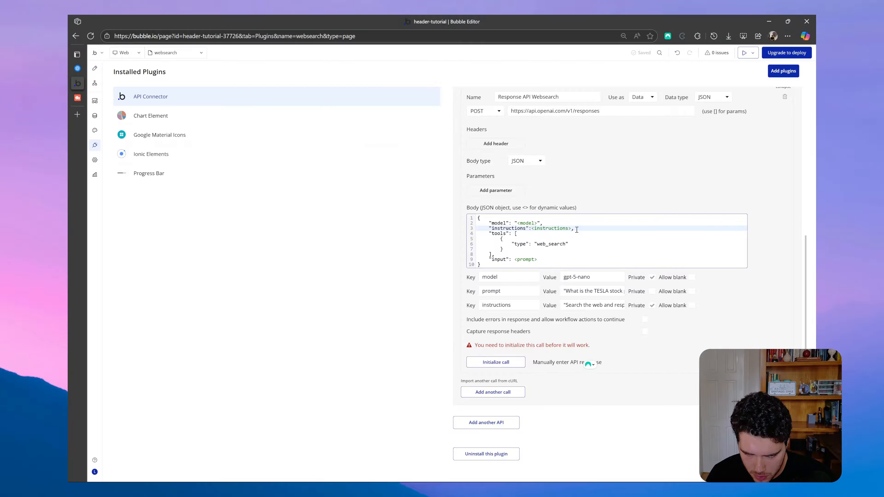
click(547, 261)
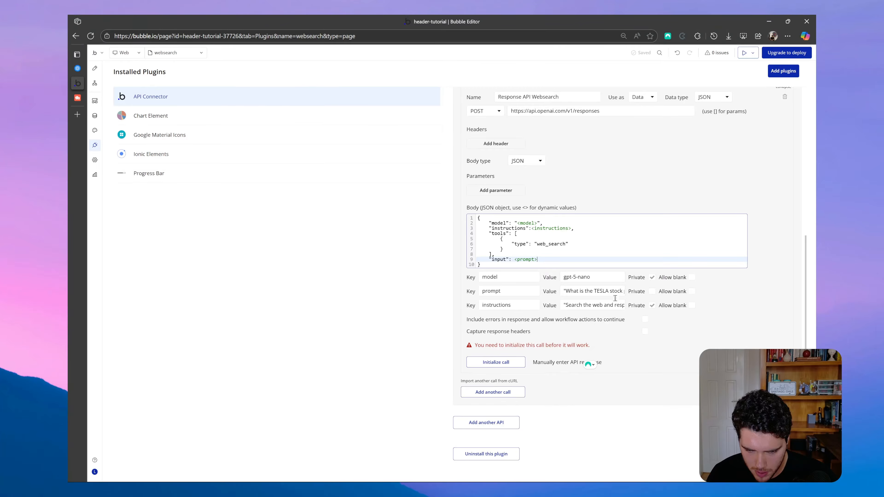
click(491, 364)
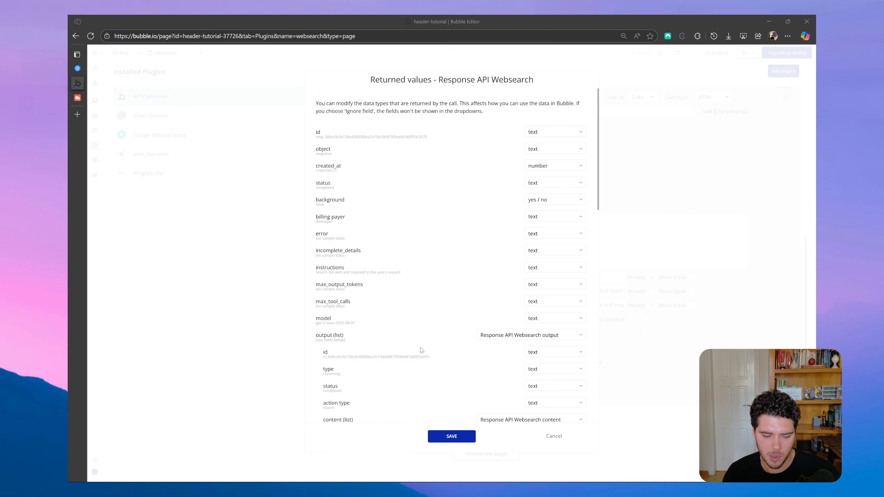
Show the raw data of the returned values and examine the output list down to the message's content and text.
scroll(393, 362, down, 15)
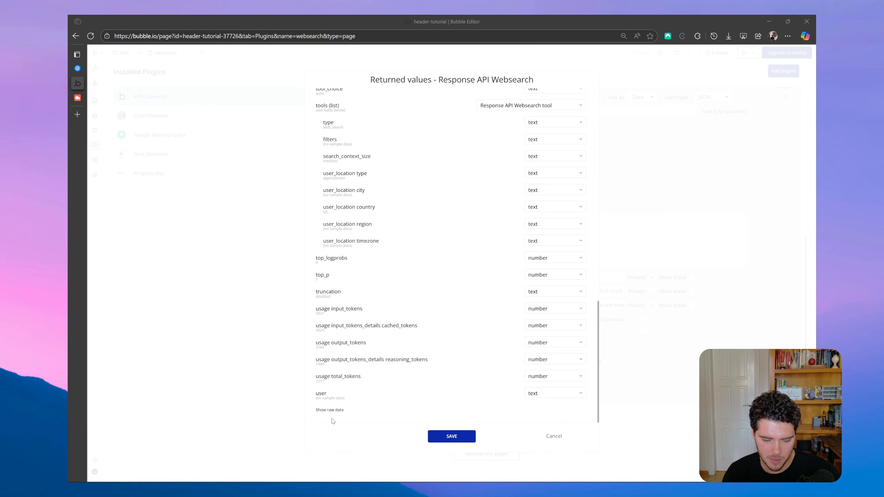
click(329, 410)
scroll(403, 374, down, 7)
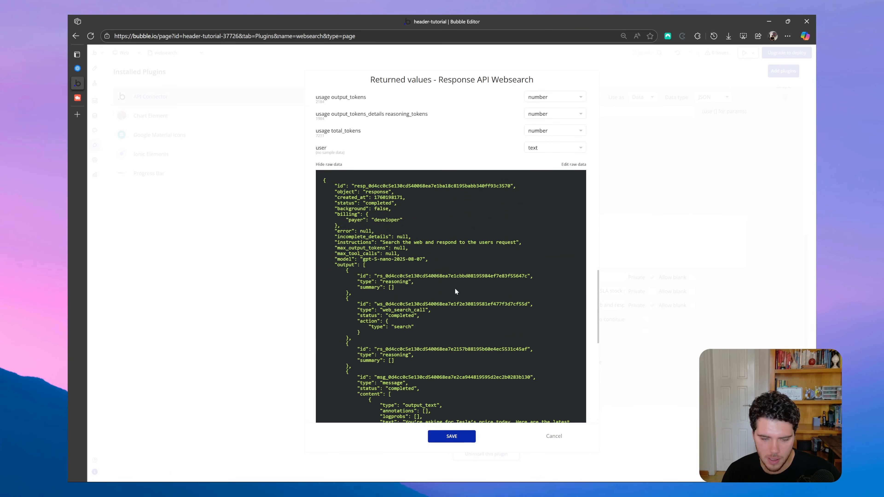
scroll(456, 293, down, 2)
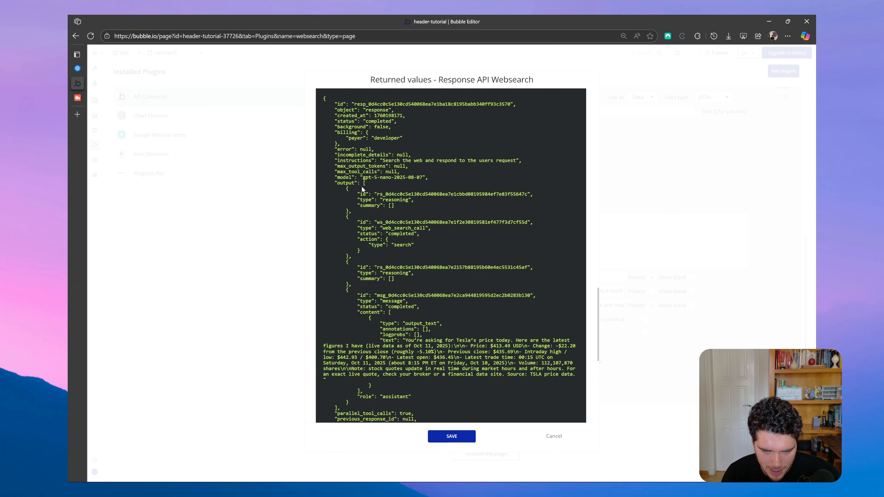
scroll(377, 235, down, 1)
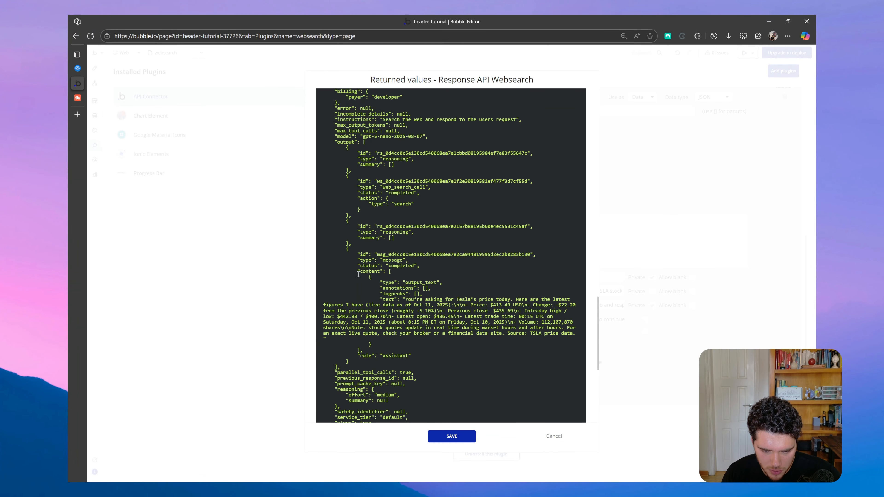
drag(358, 274, 372, 278)
scroll(438, 311, down, 1)
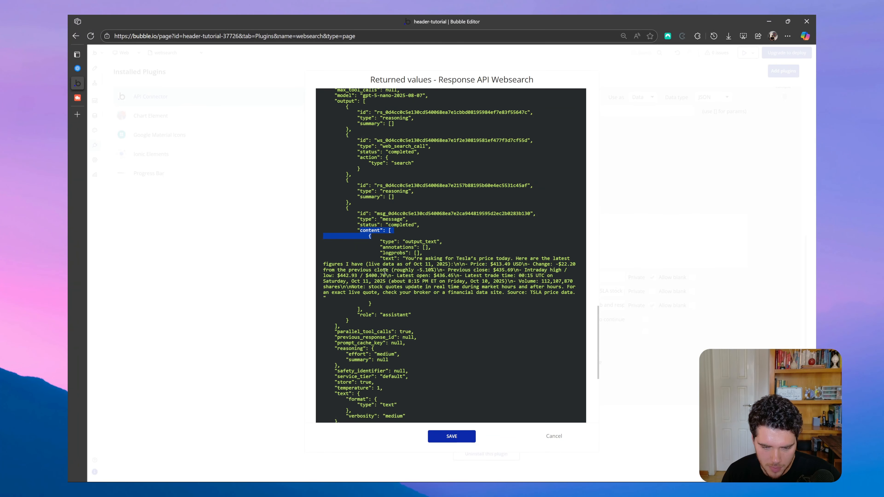
click(411, 244)
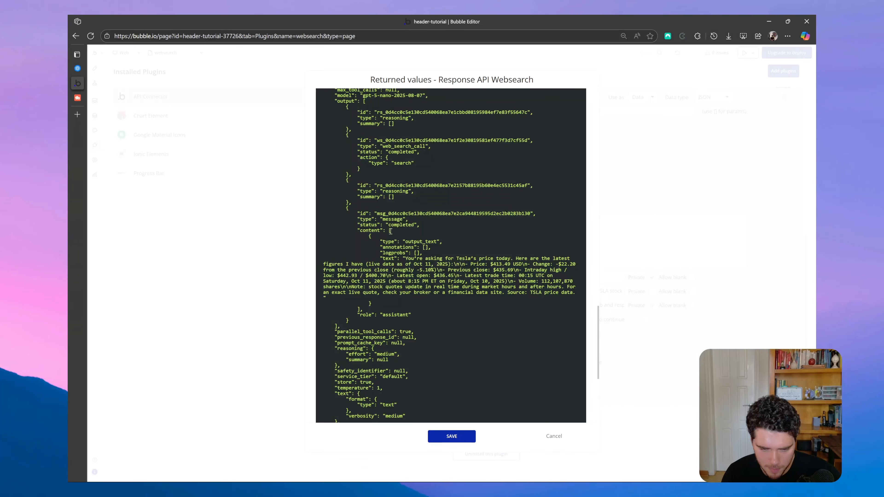
Read the message's output text in the raw data and save the returned values of the Response API Websearch call.
scroll(417, 284, down, 1)
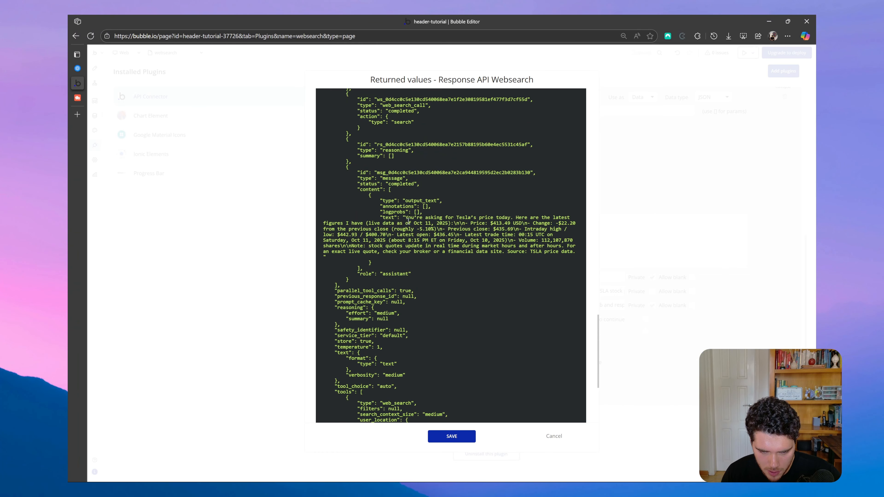
drag(405, 220, 511, 225)
click(511, 249)
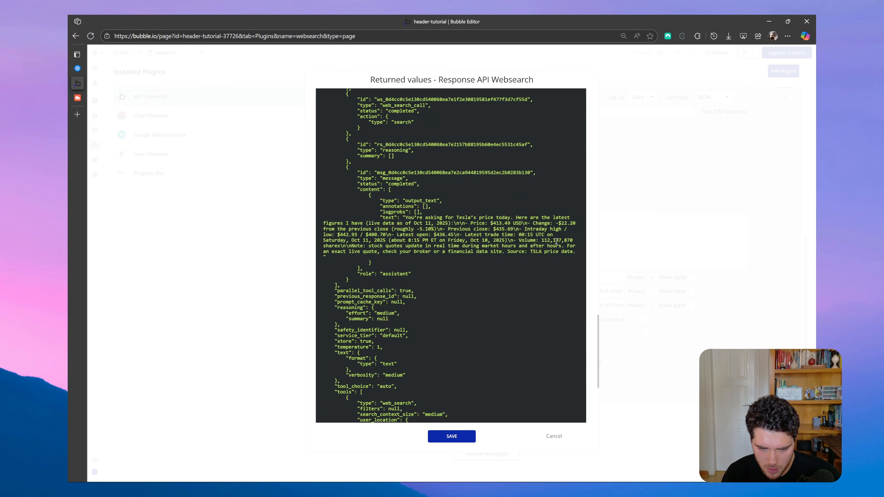
scroll(479, 239, up, 13)
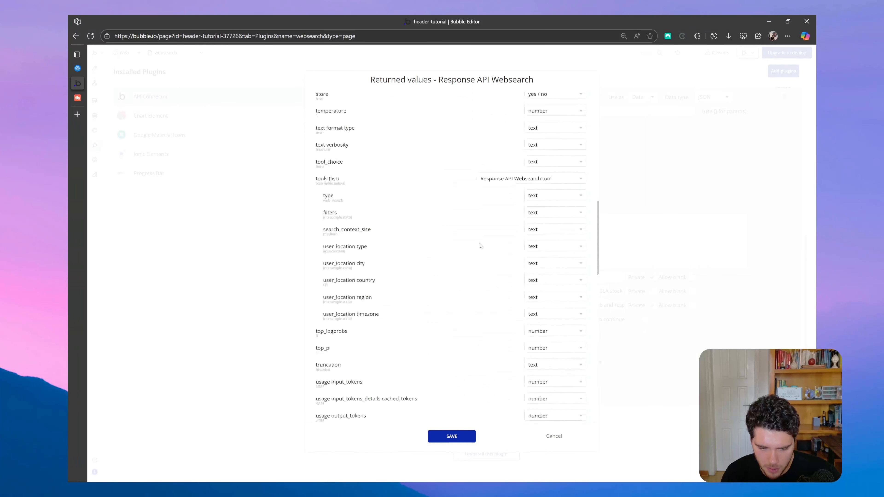
scroll(480, 245, down, 11)
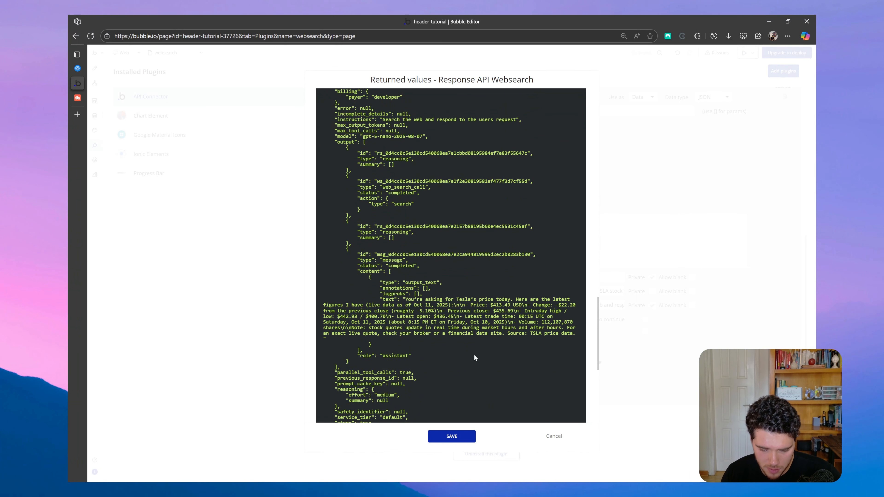
scroll(475, 359, down, 3)
click(463, 438)
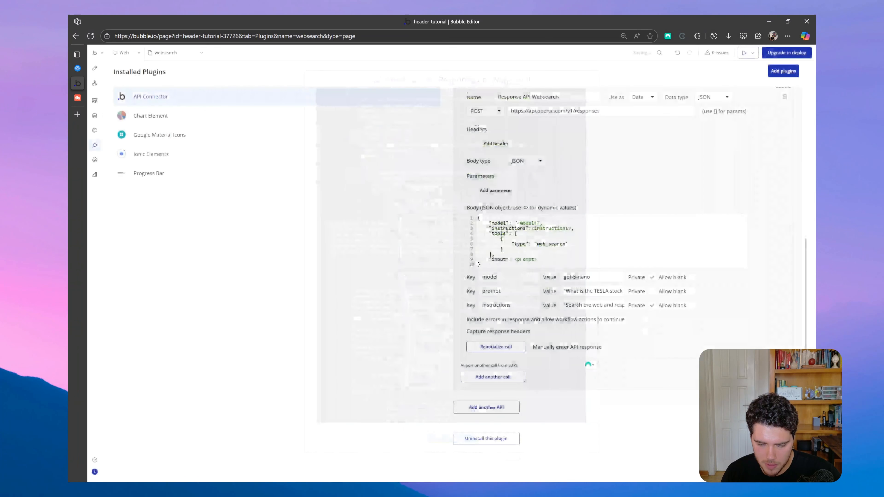
Open the websearch page's design and examine the multiline input, the AI Web Search button and the response text element.
scroll(626, 362, up, 4)
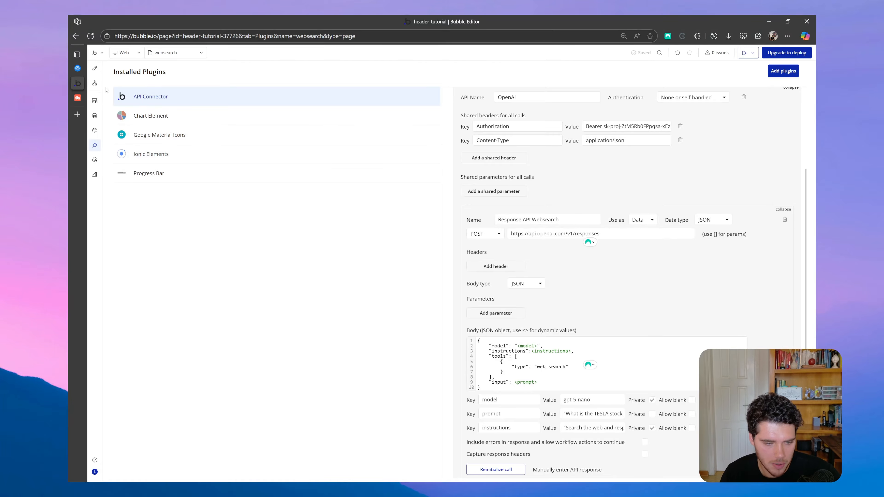
click(94, 68)
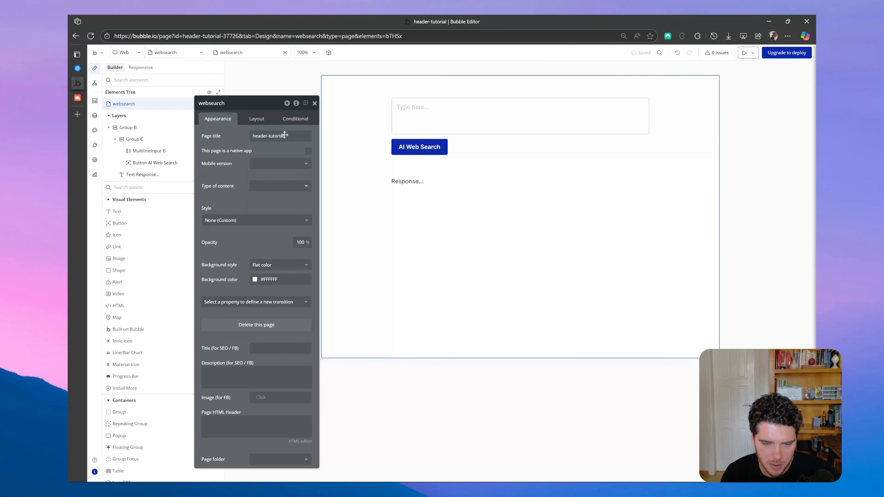
click(314, 103)
double_click(448, 117)
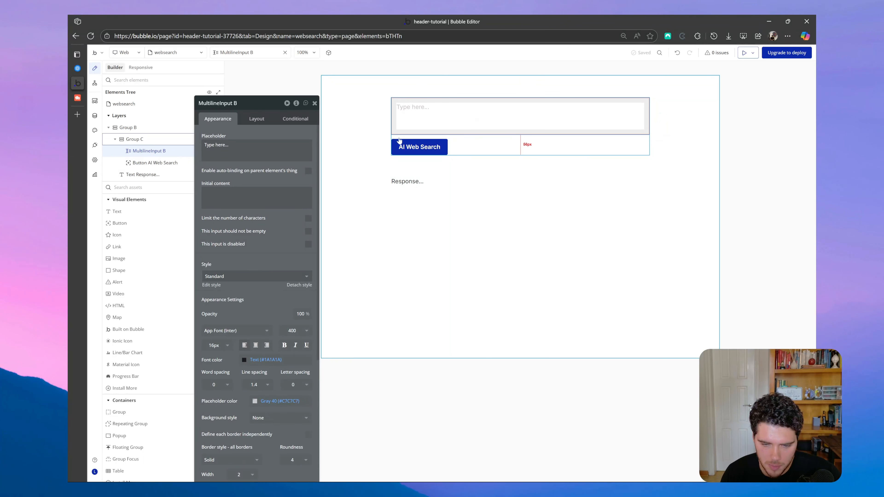
click(400, 143)
click(421, 178)
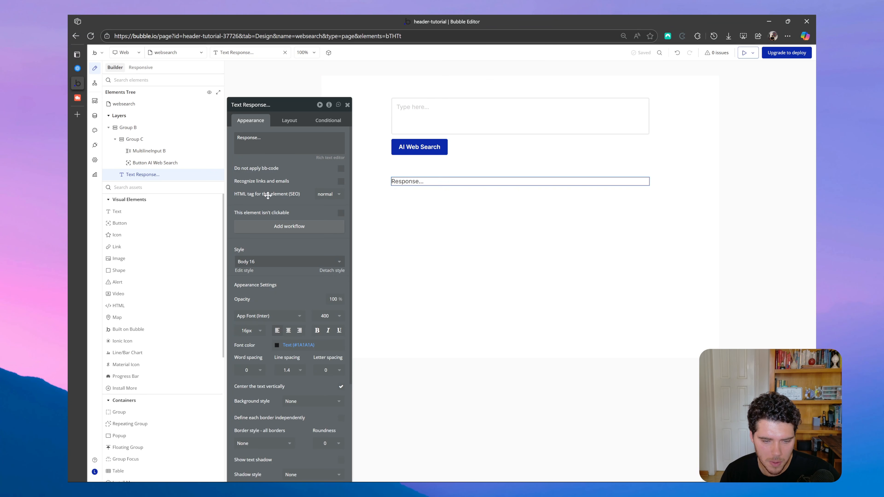
click(449, 137)
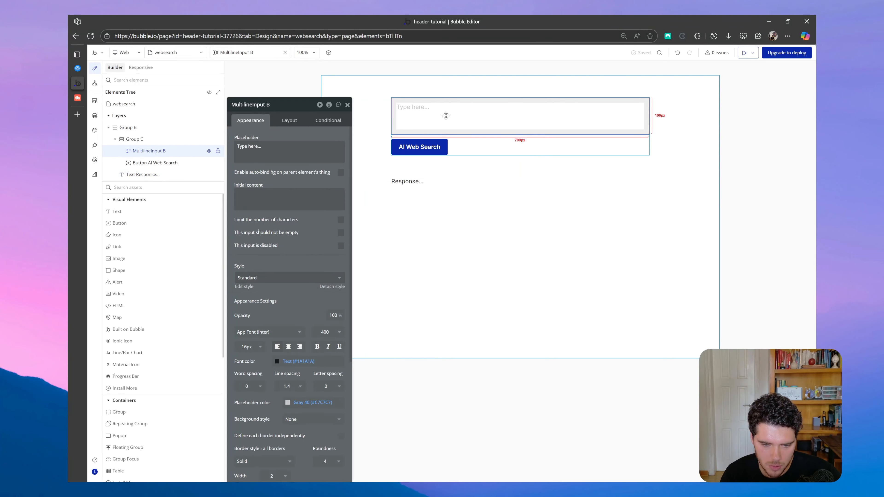
click(423, 152)
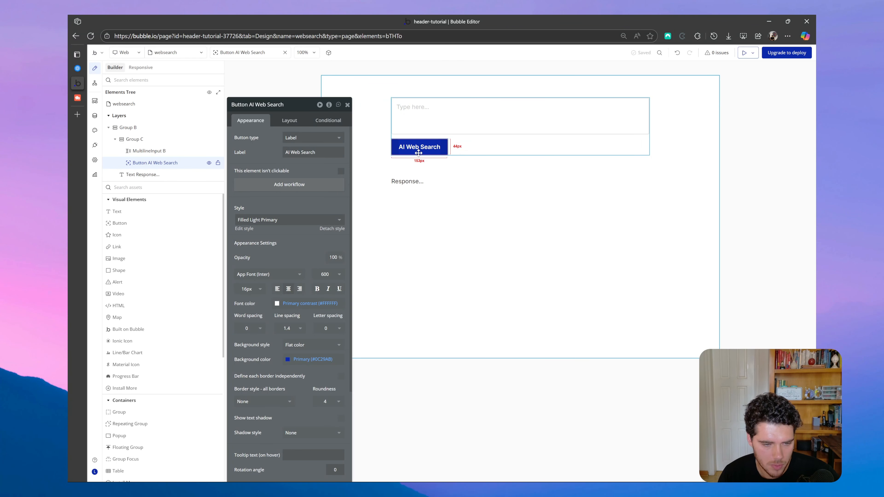
Replace the "Response..." text element's content with dynamic data from the websearch page element.
click(392, 182)
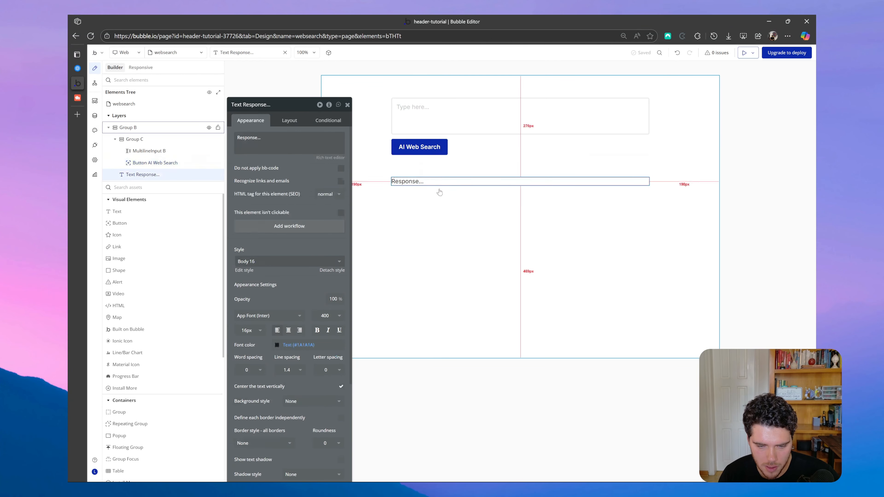
triple_click(253, 138)
click(365, 139)
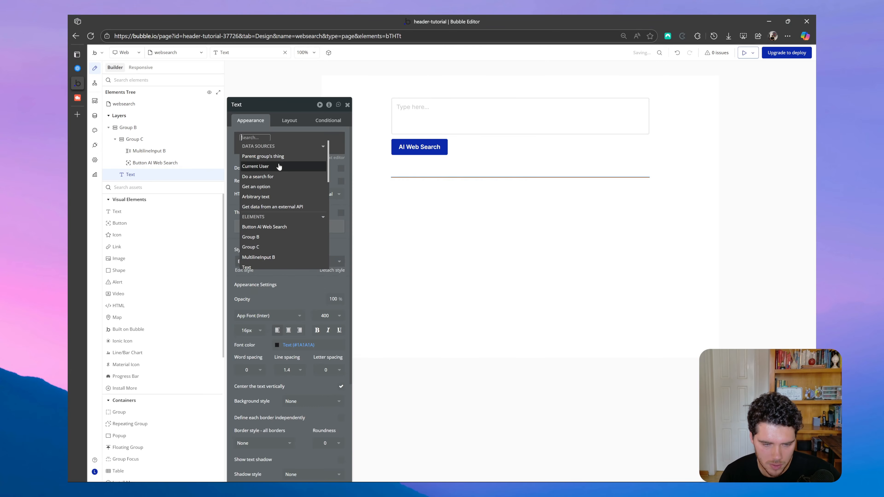
text(web)
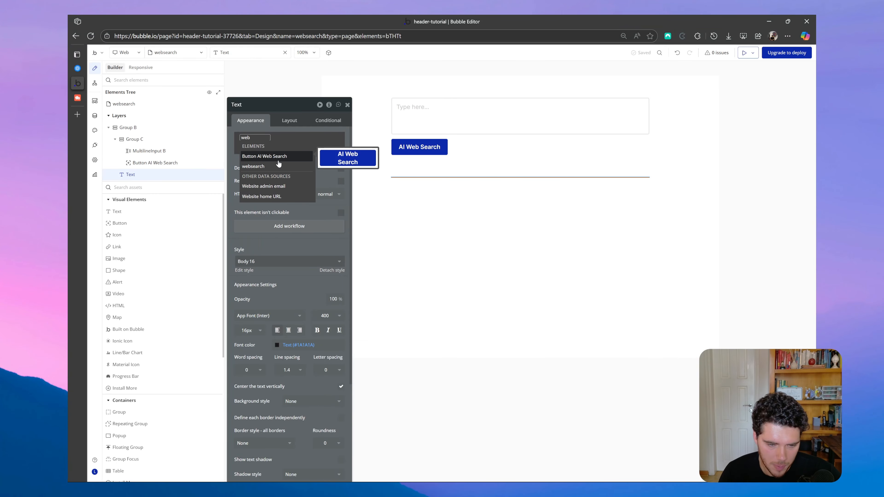
click(267, 167)
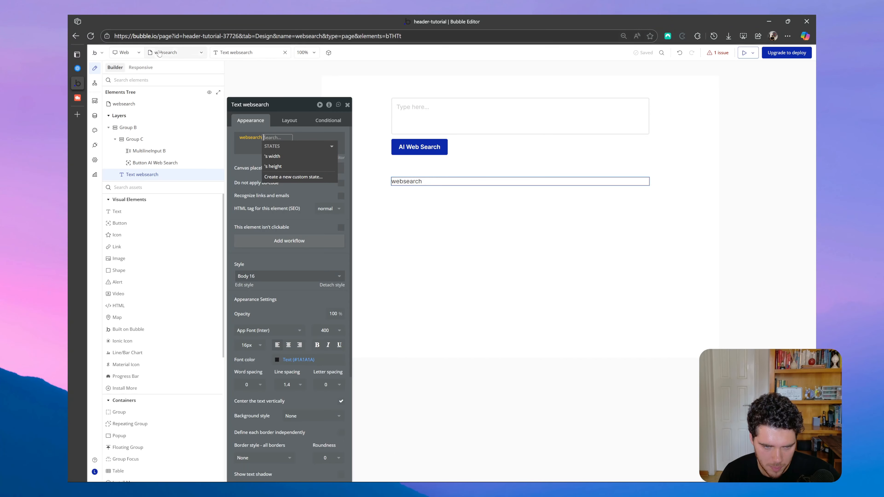
Create a custom state named "response" of type text on the websearch page as the text element's data source.
click(294, 178)
click(451, 111)
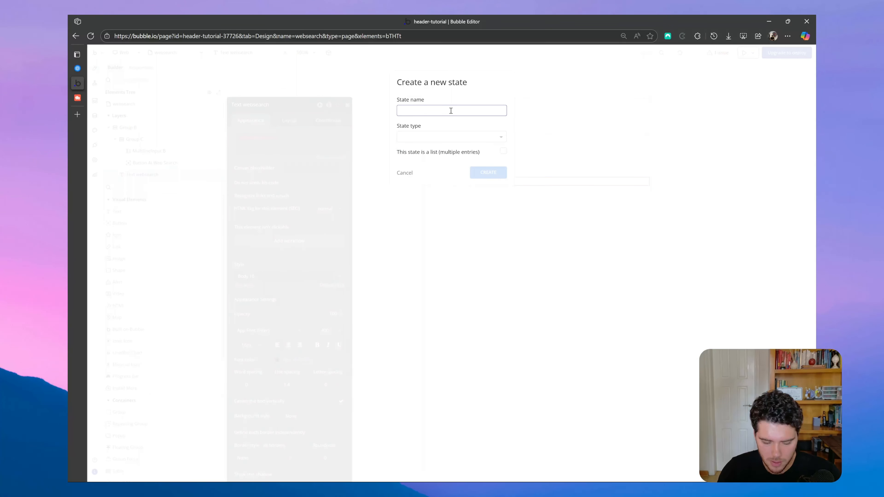
text(response)
click(449, 137)
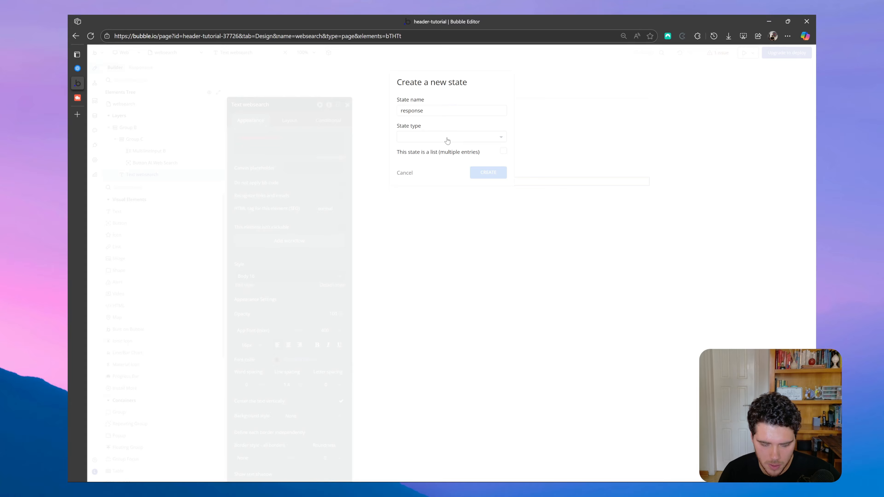
text(text)
click(417, 162)
click(474, 173)
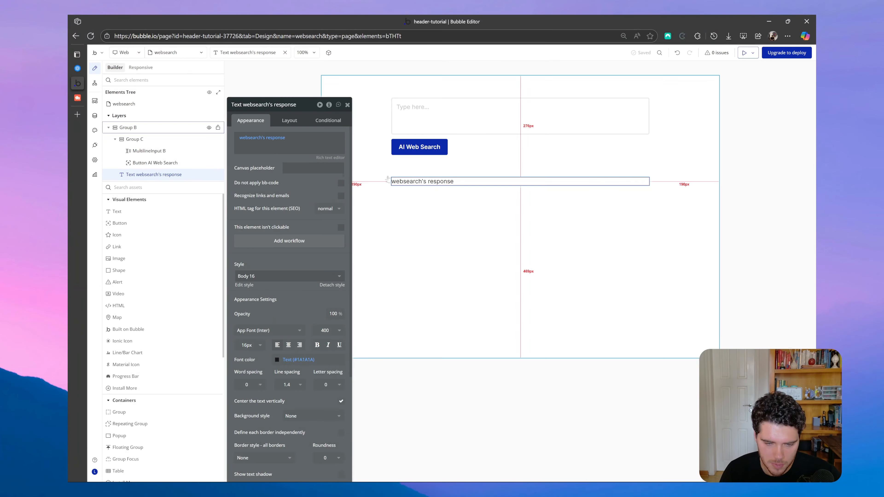
Add a workflow to the AI Web Search button with the OpenAI - Response API Websearch action as its first step.
click(432, 121)
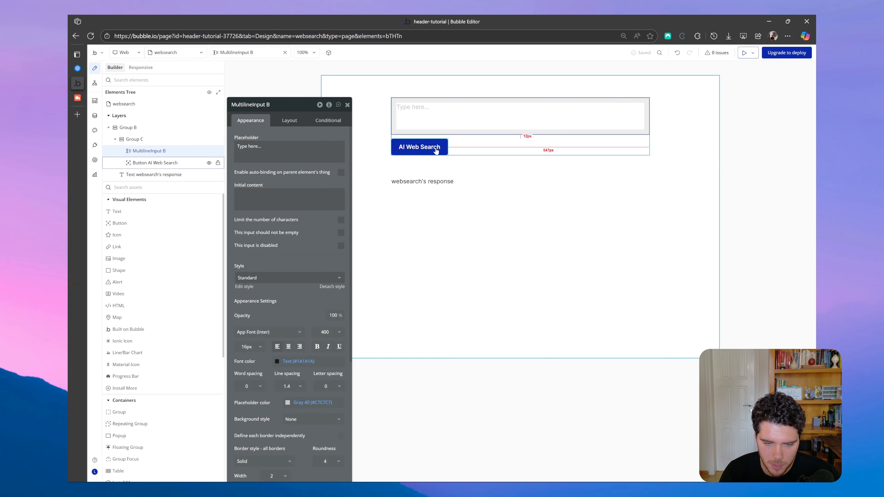
click(429, 146)
click(296, 186)
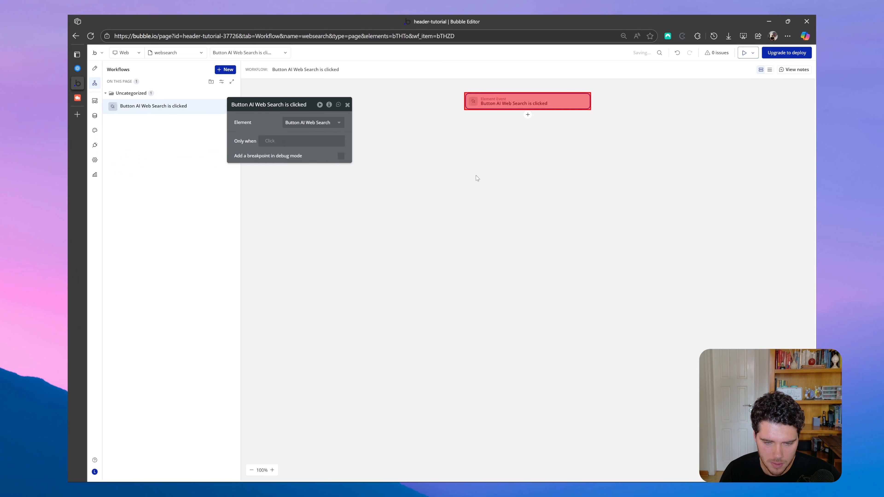
click(528, 115)
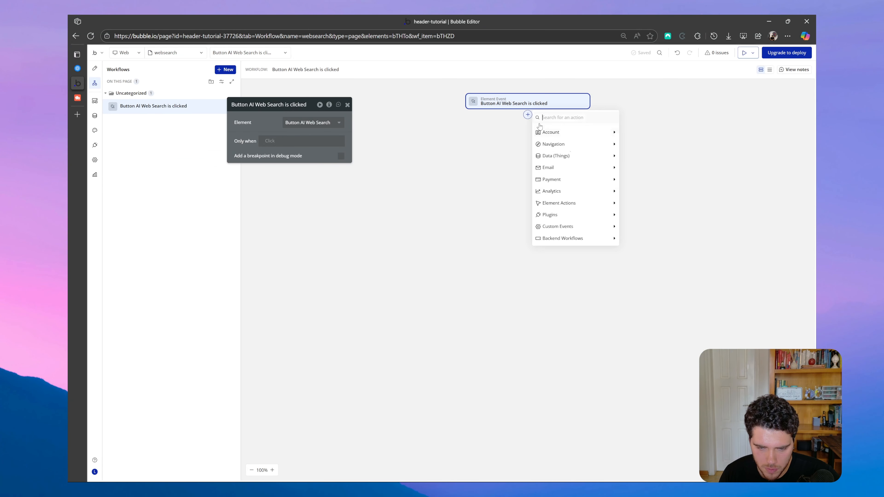
text(open)
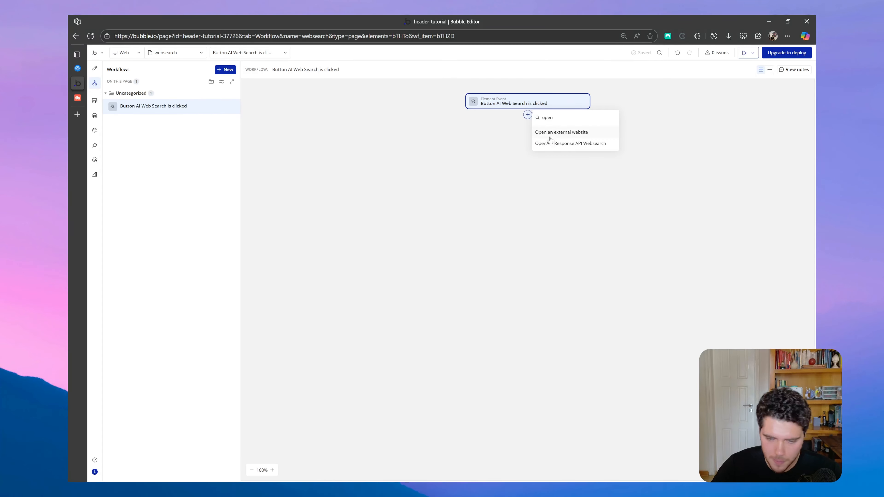
click(598, 148)
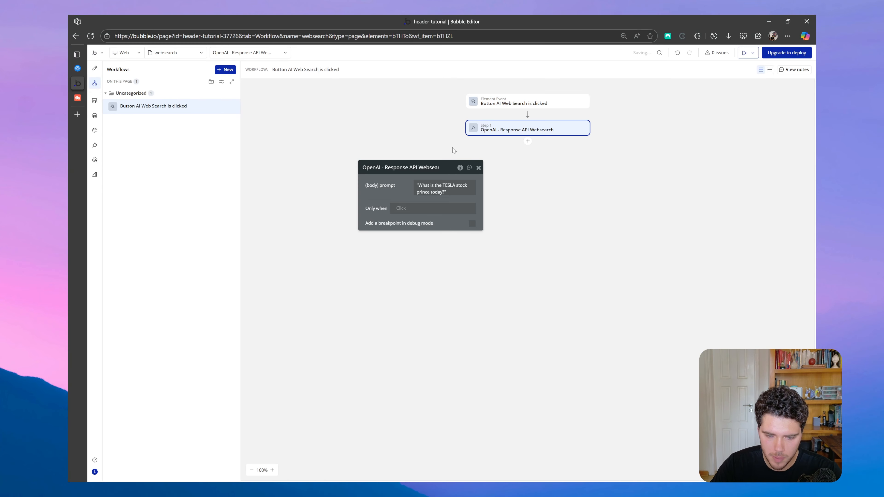
Set the action's body prompt to MultilineInput B's value, formatted as JSON-safe.
click(437, 174)
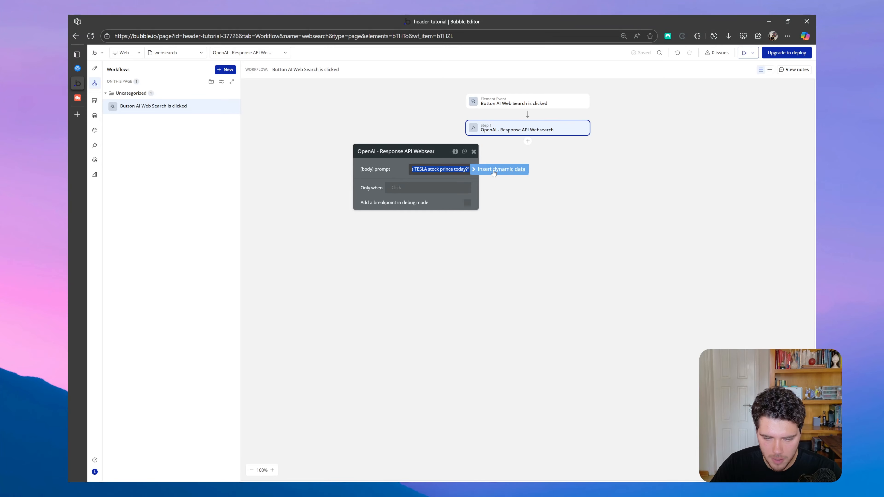
click(493, 174)
text(mul)
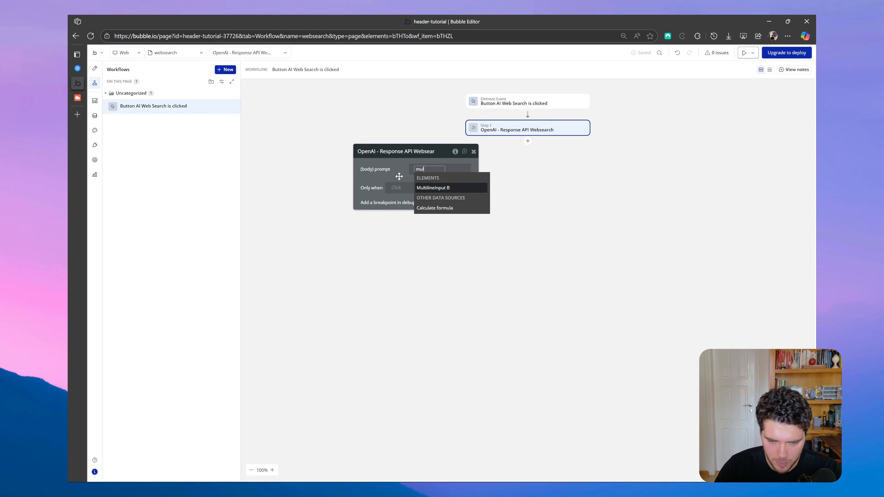
click(445, 191)
click(450, 195)
text(json)
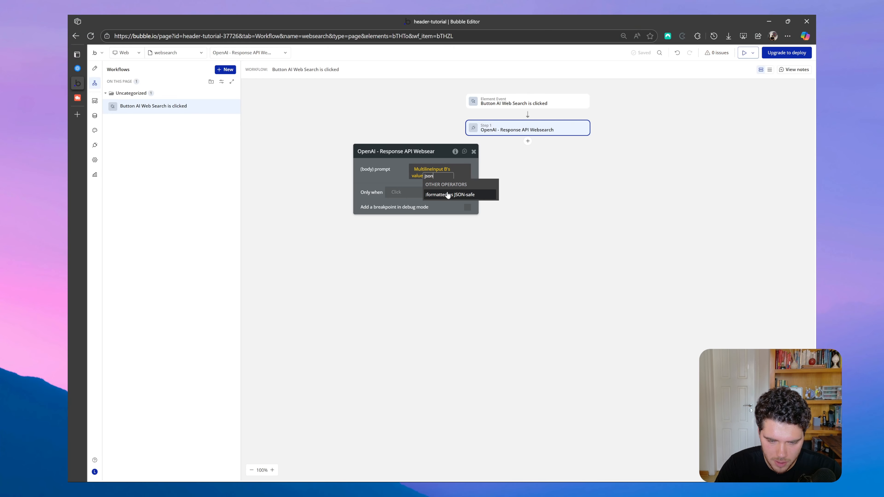
click(466, 195)
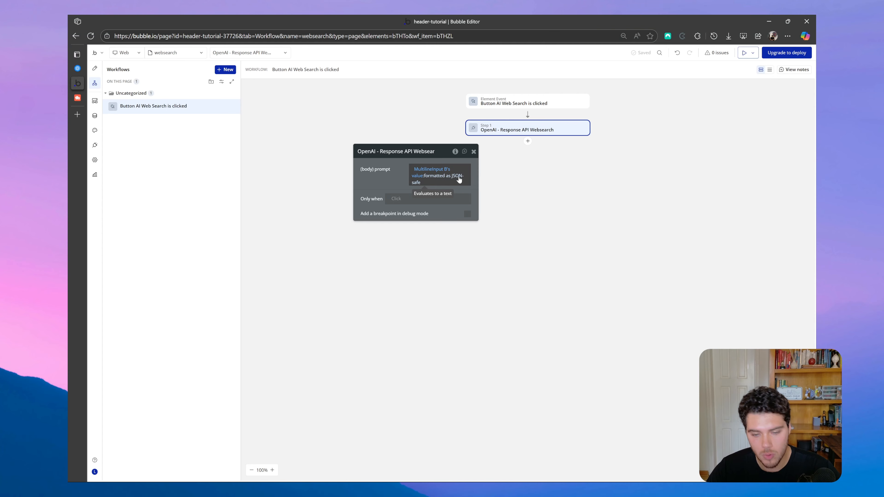
Add a Set state action after the API call, targeting the websearch element's custom state response.
drag(382, 182, 365, 130)
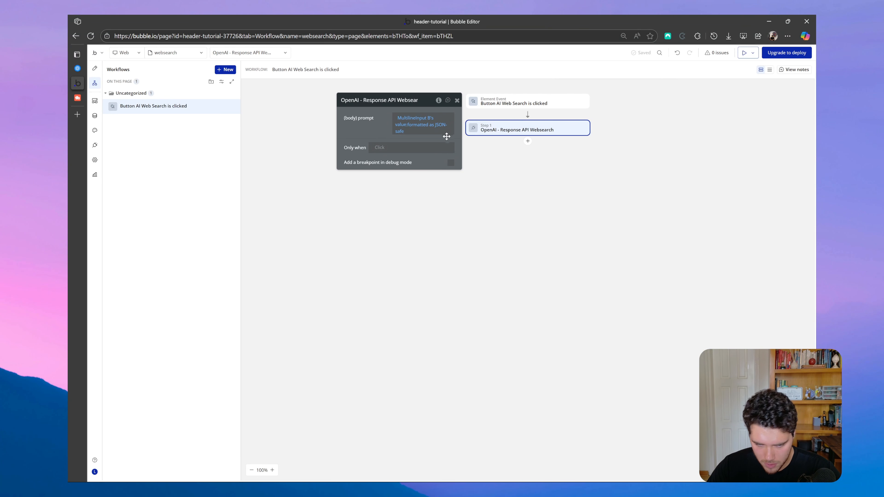
drag(441, 137, 435, 142)
click(528, 142)
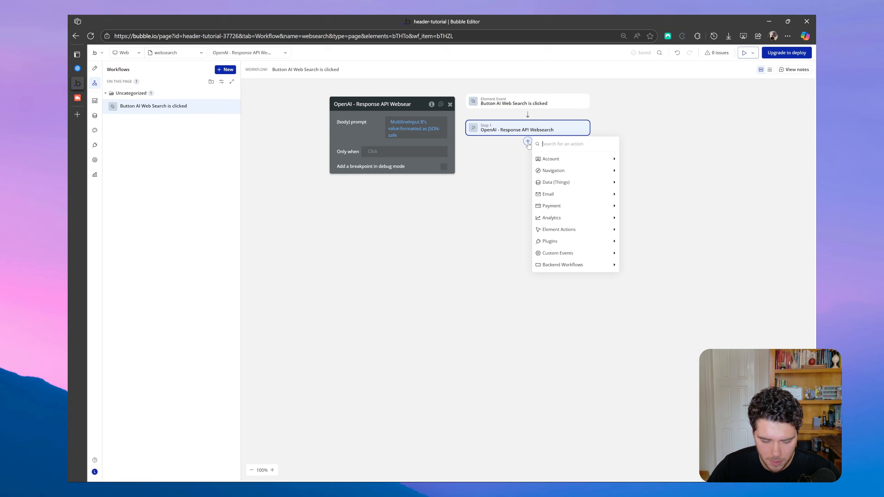
text(set)
click(558, 181)
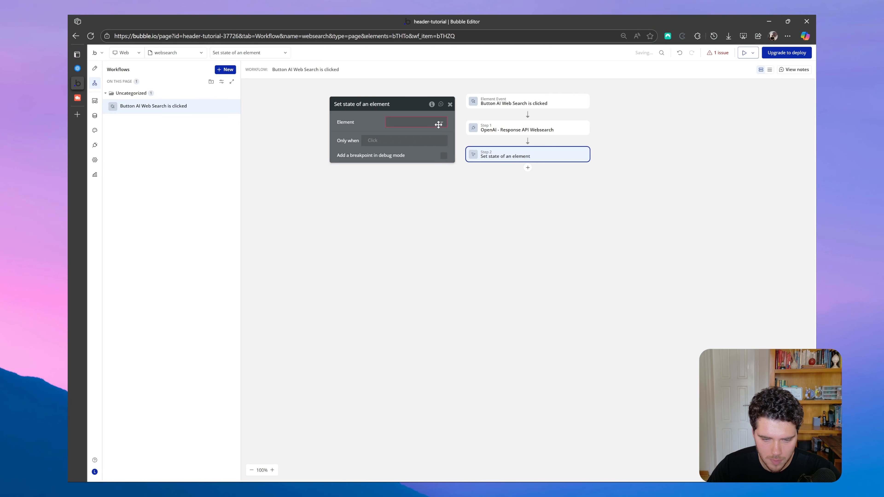
click(437, 123)
text(w)
click(414, 139)
click(417, 137)
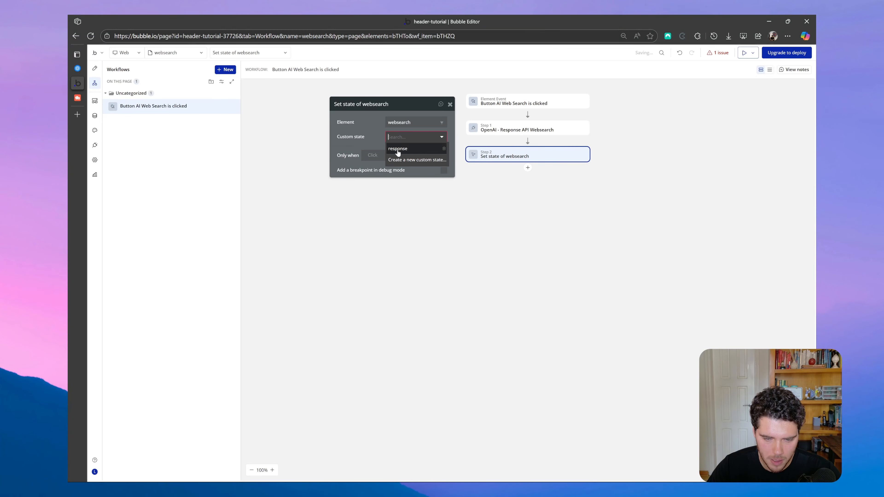
click(410, 152)
Set the custom state response to Result of step 1 (OpenAI - Response...)'s output:each item's content:first item's text.
drag(362, 139, 338, 154)
click(362, 161)
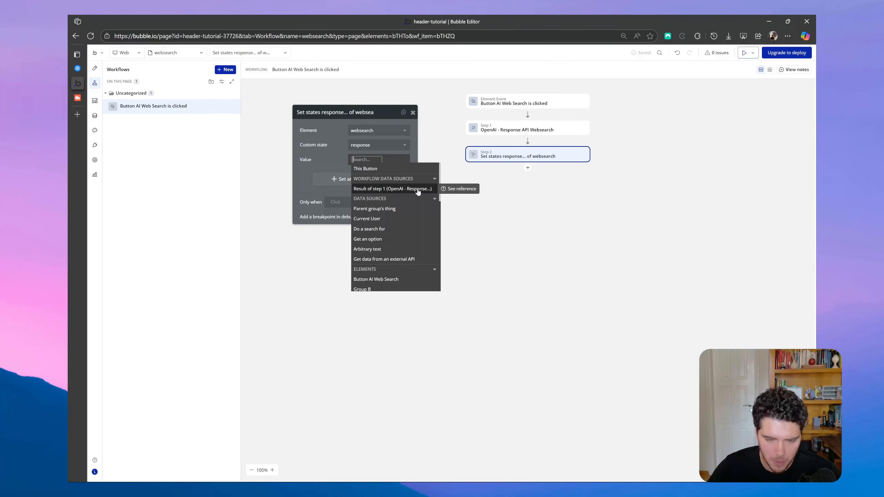
click(393, 189)
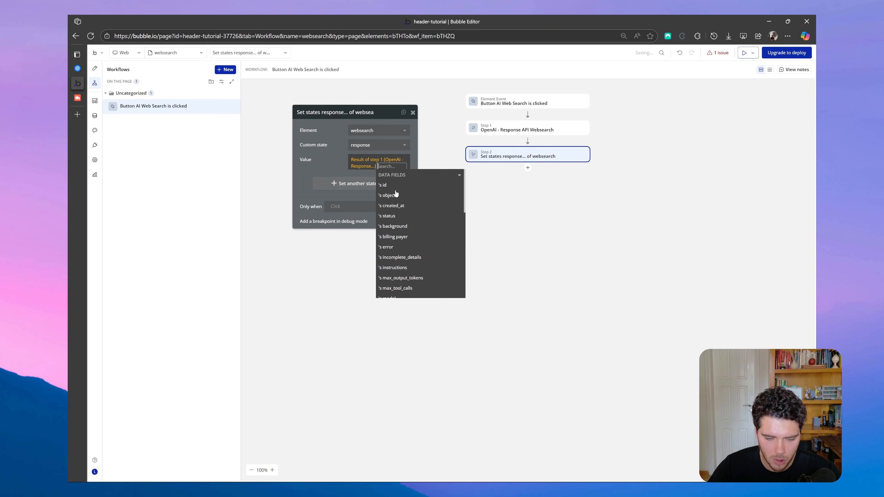
scroll(422, 227, down, 2)
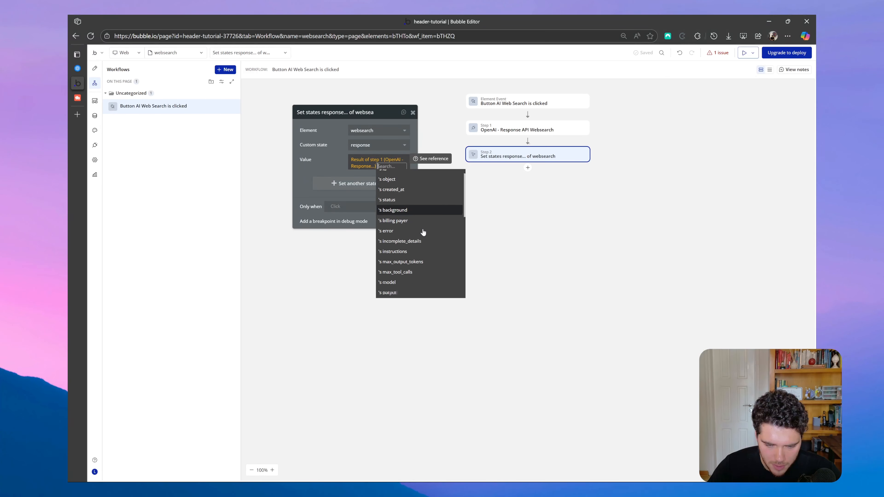
click(405, 269)
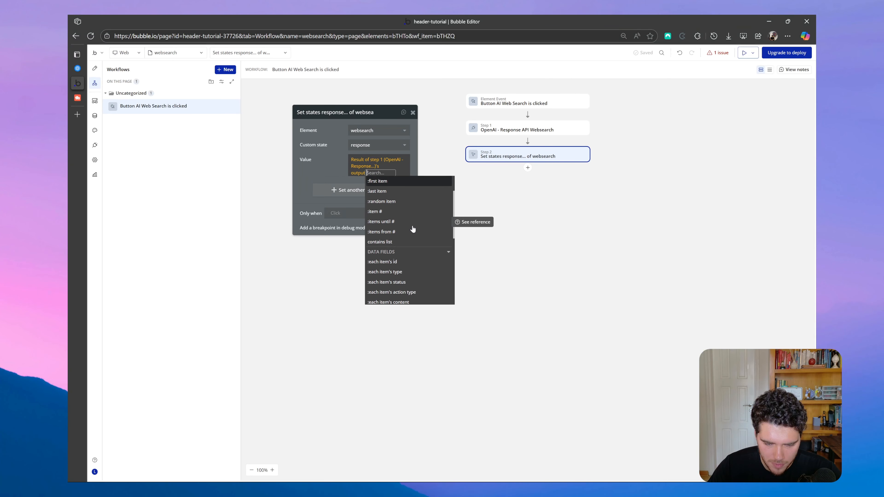
scroll(411, 244, down, 3)
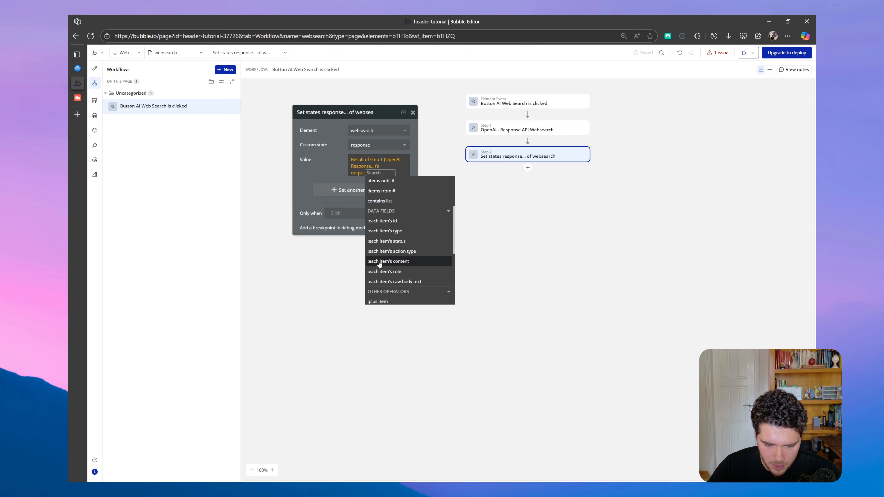
click(408, 266)
click(392, 230)
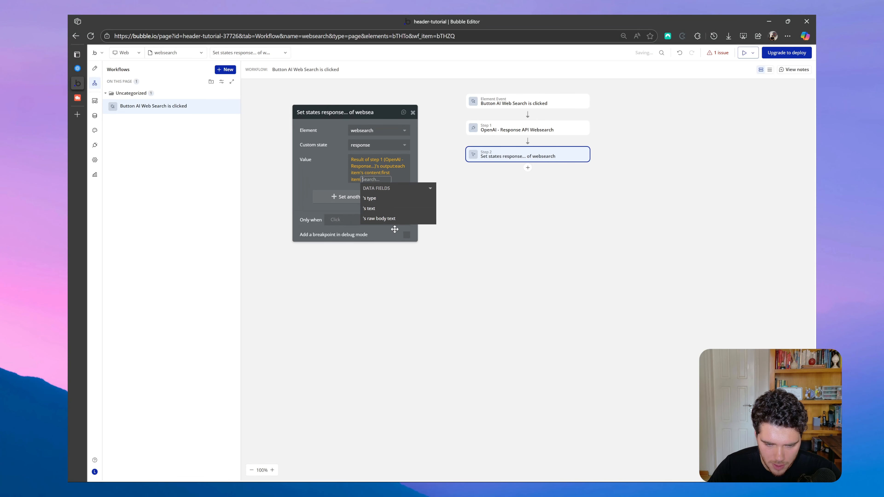
click(407, 213)
click(329, 164)
drag(329, 164, 369, 155)
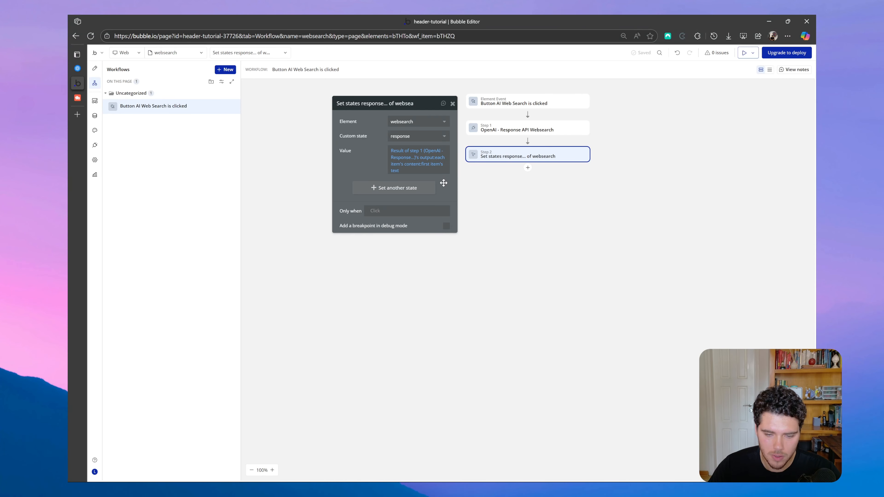
click(452, 103)
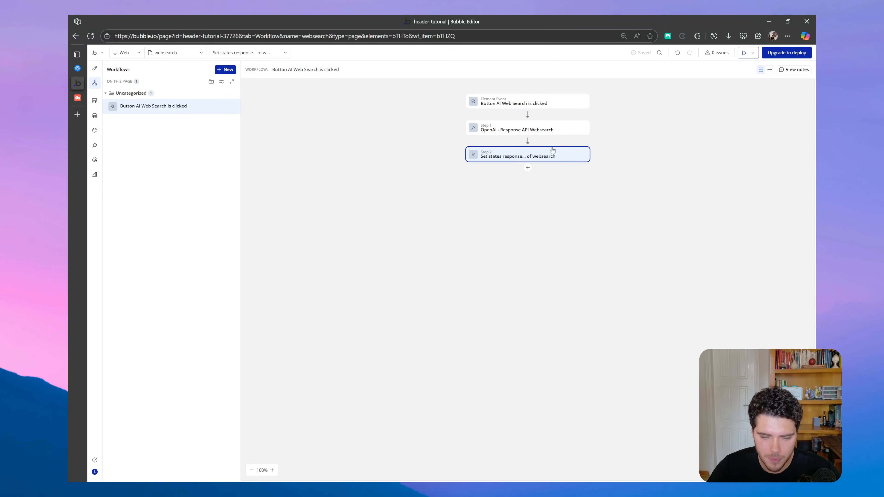
Preview the websearch page and run an AI web search with the prompt "What is the TESLA stock prince today?".
click(745, 53)
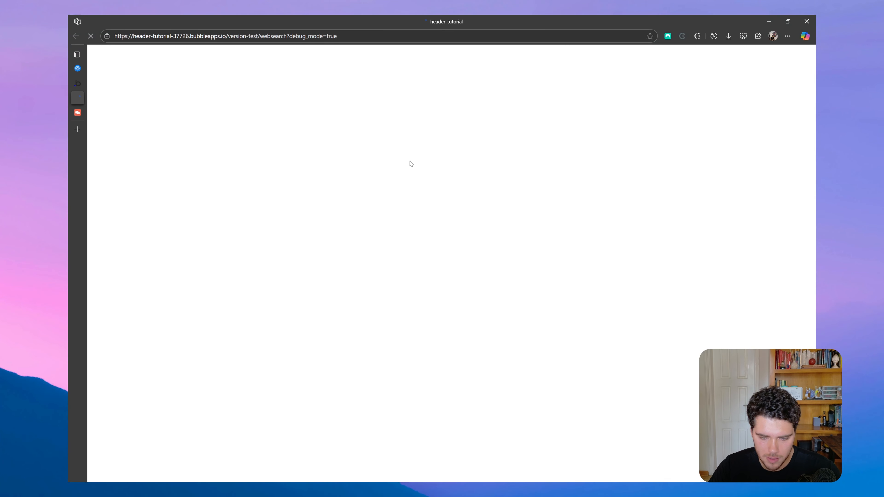
click(406, 99)
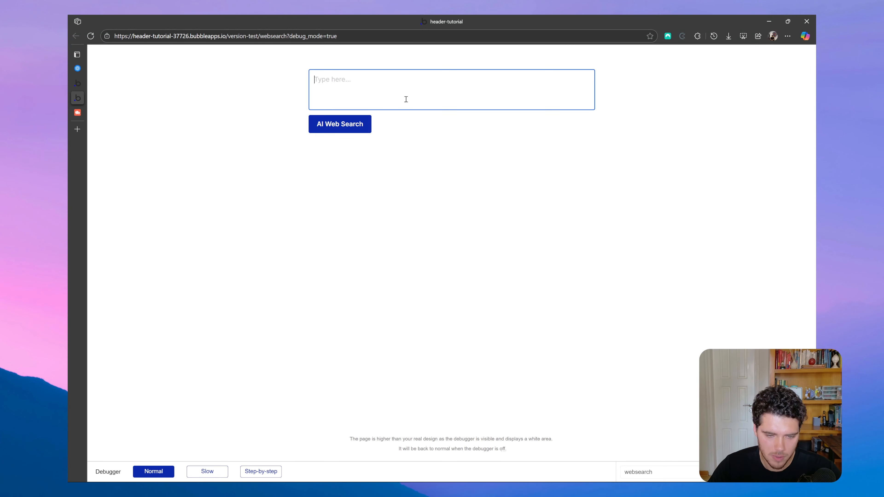
key(Caps_Lock)
text(What is the)
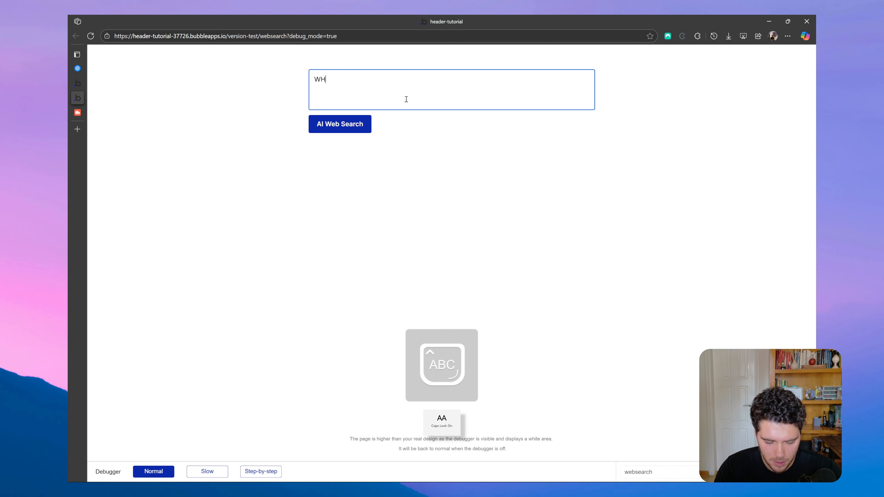
key(Caps_Lock)
text(TEL)
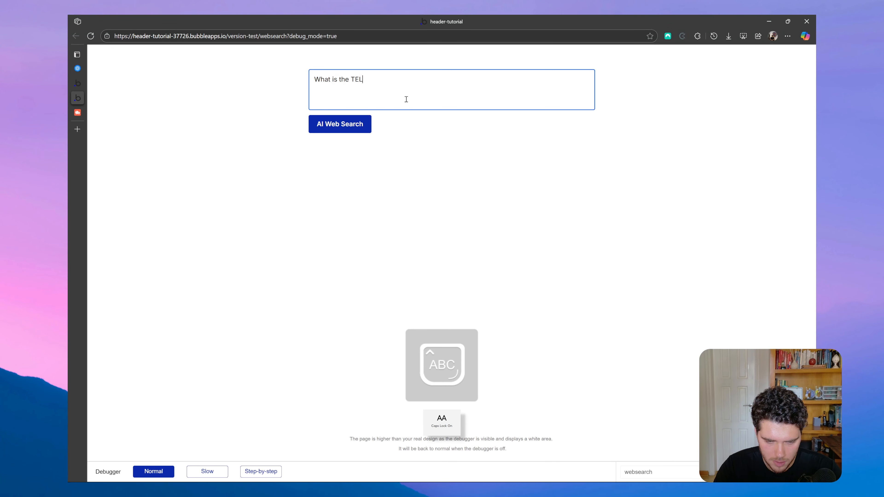
key(BackSpace)
text(SLA)
key(Caps_Lock)
text(sto)
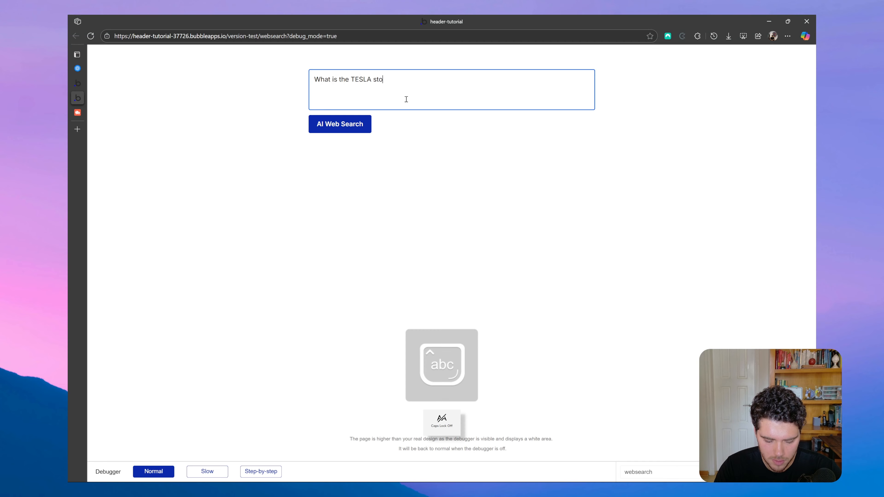
text(ck prince today?)
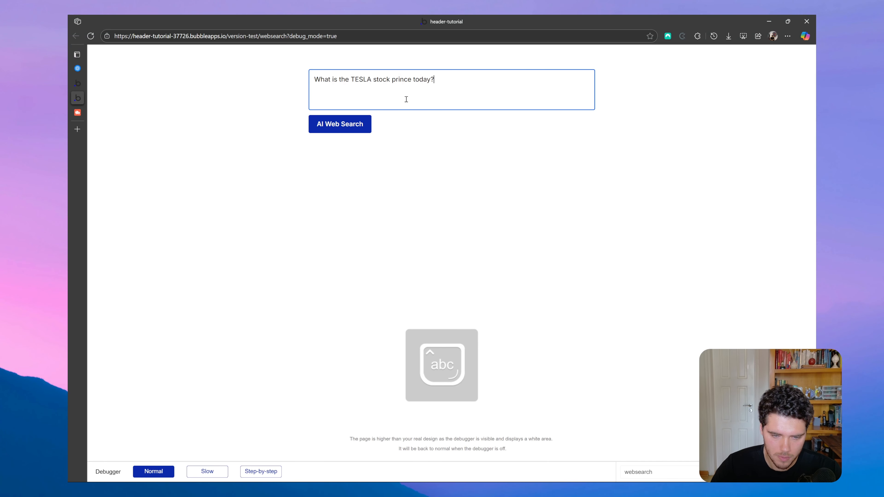
click(340, 124)
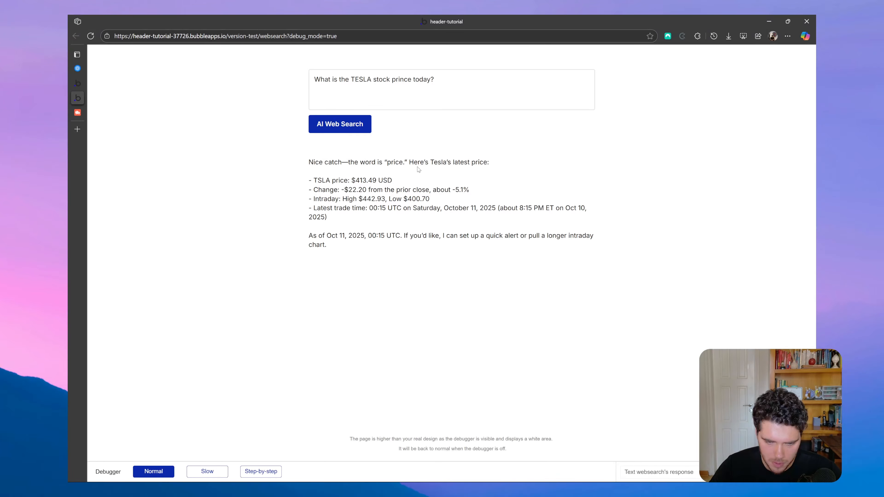
drag(409, 162, 508, 165)
click(567, 174)
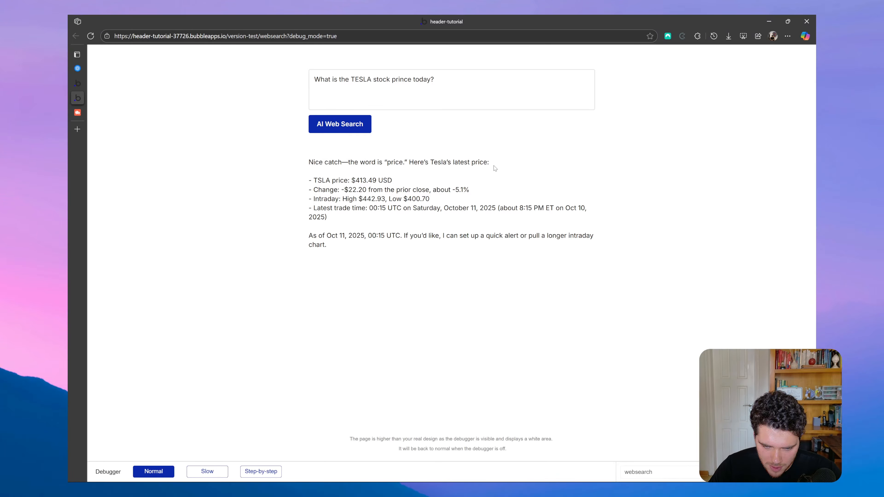
drag(315, 180, 414, 186)
click(554, 259)
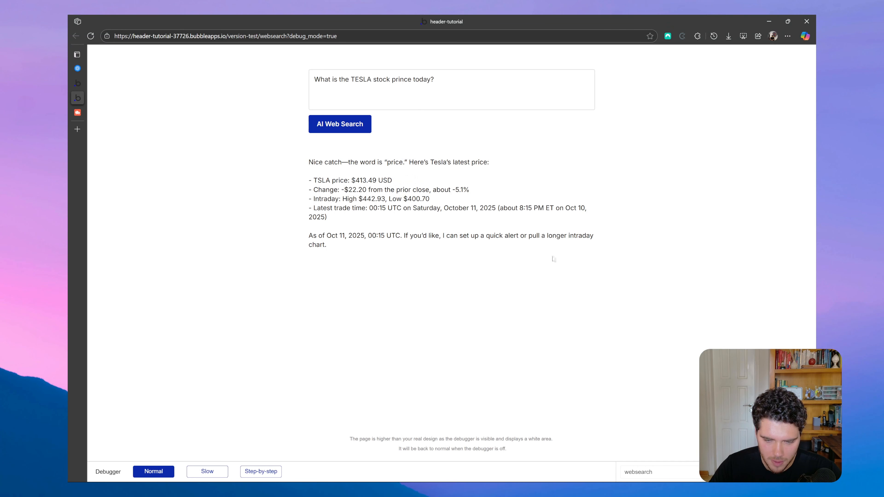
Replace the prompt with "What is the weather today in Sao Paulo Brazil?" and run the AI web search.
click(478, 77)
key(ctrl+a)
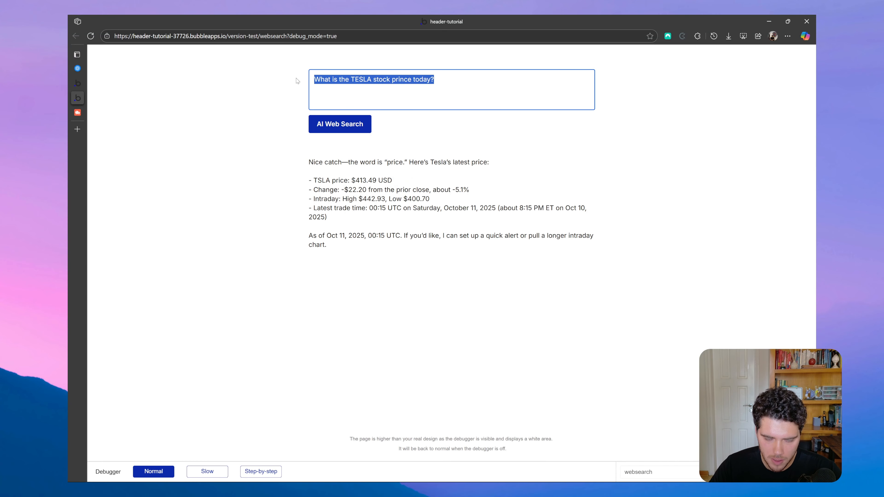
text(What is the wea)
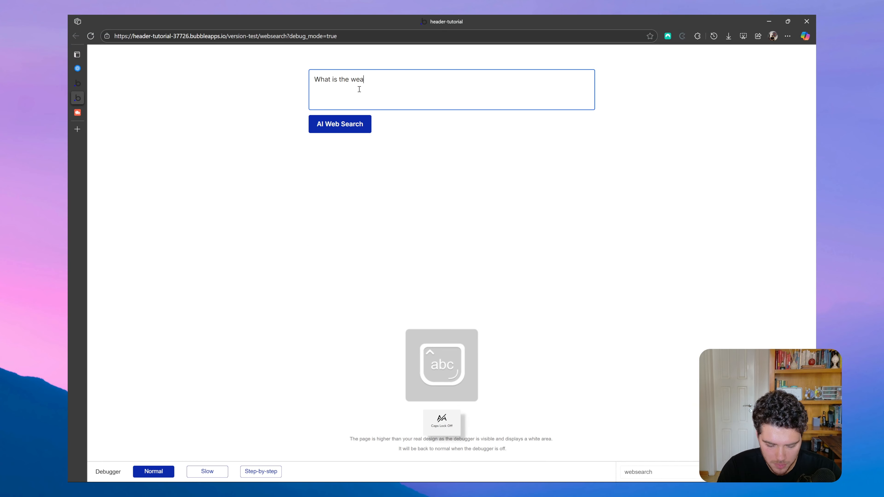
text(ther today in Sao)
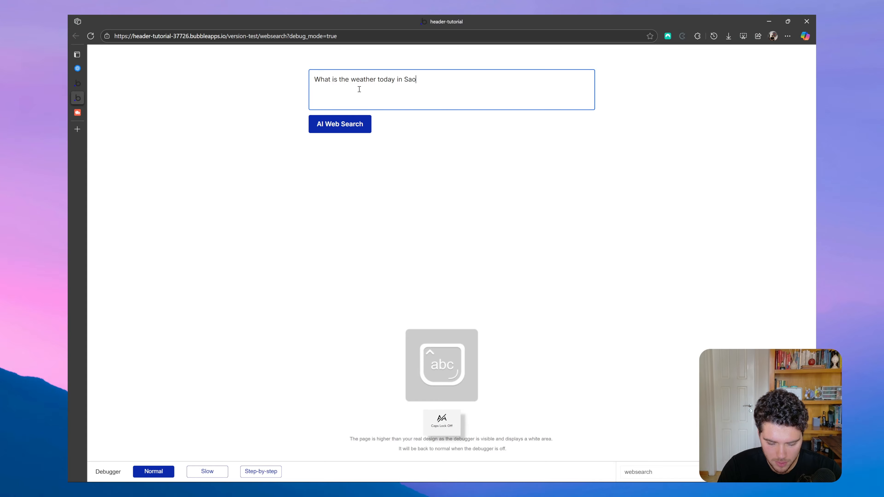
text( Paulo Brazil?)
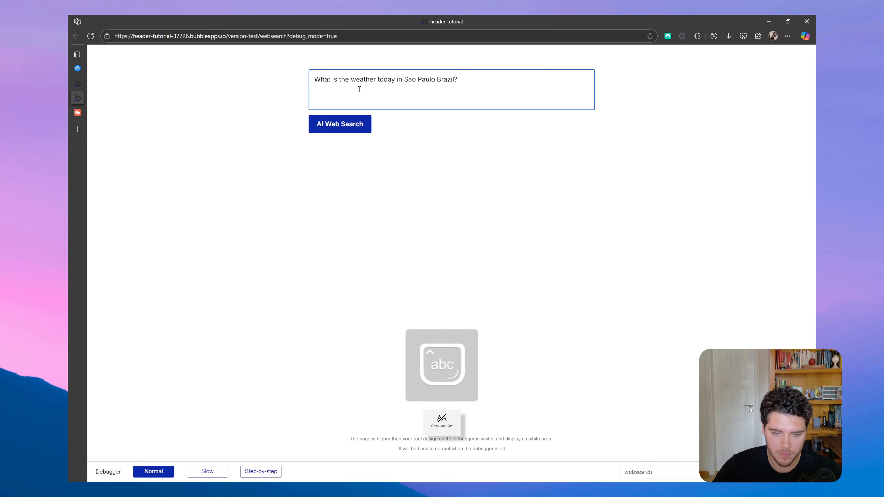
click(347, 124)
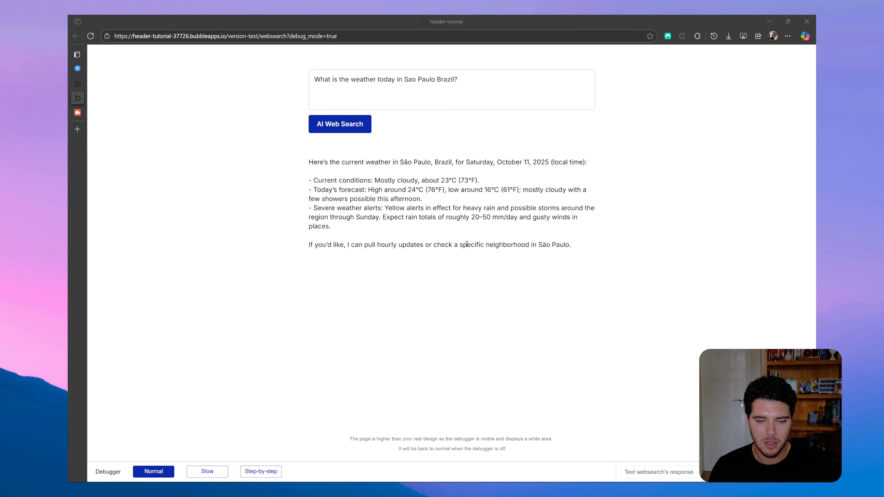
Switch to the already open No-Code Buffs website.
click(77, 112)
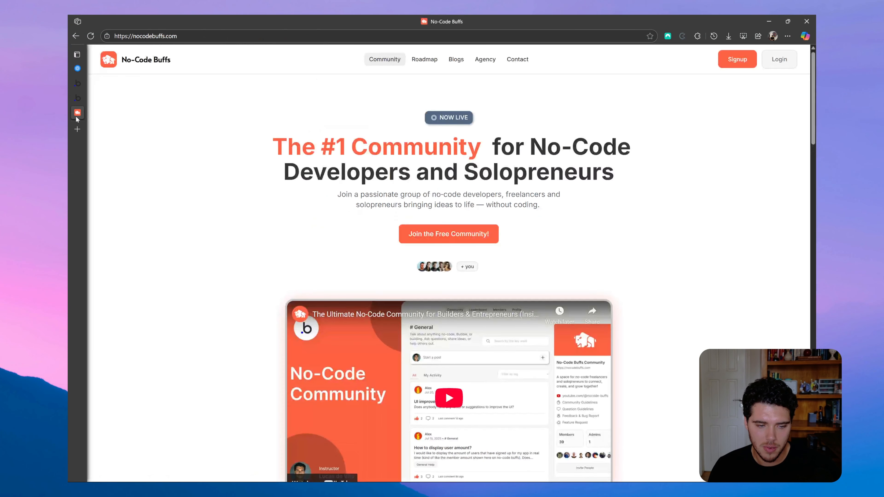